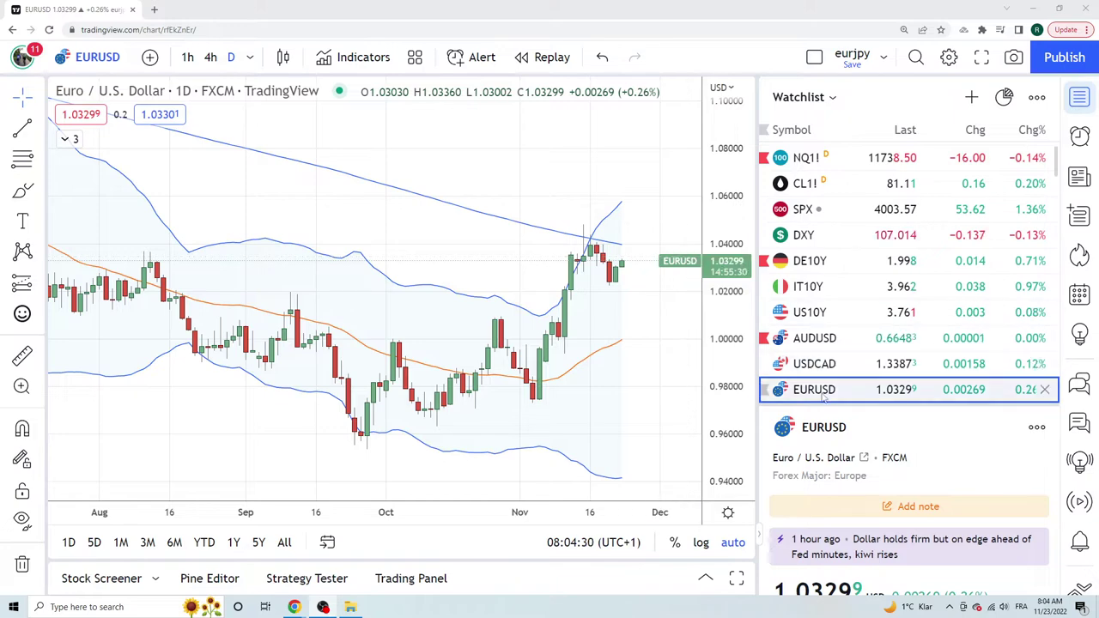
left_click(187, 56)
scroll(451, 264, "up", 3)
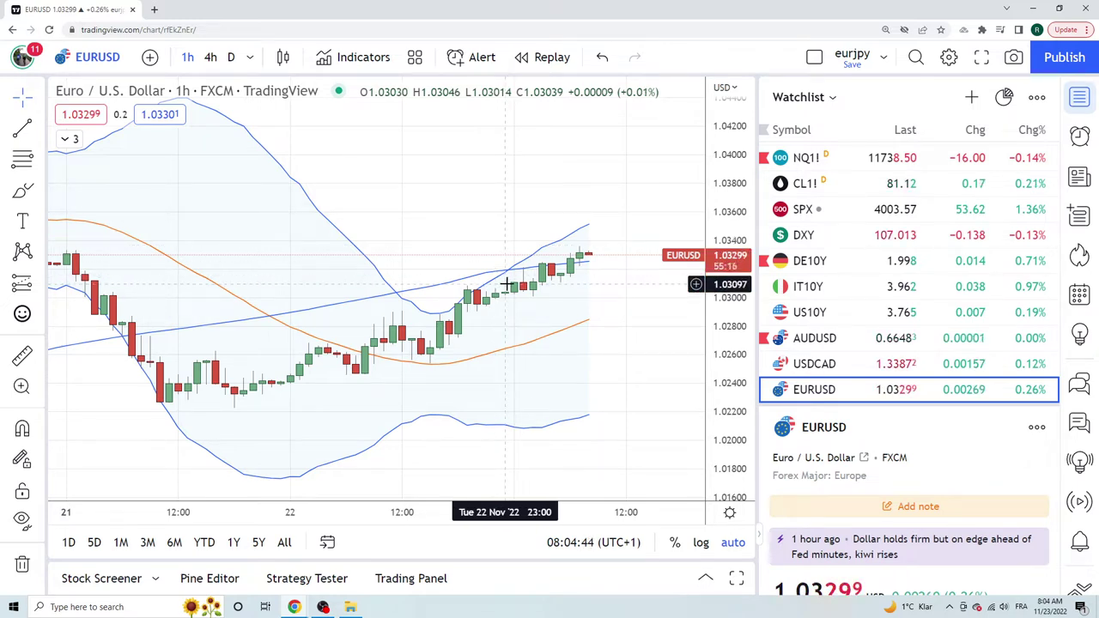
scroll(1001, 554, "down", 2)
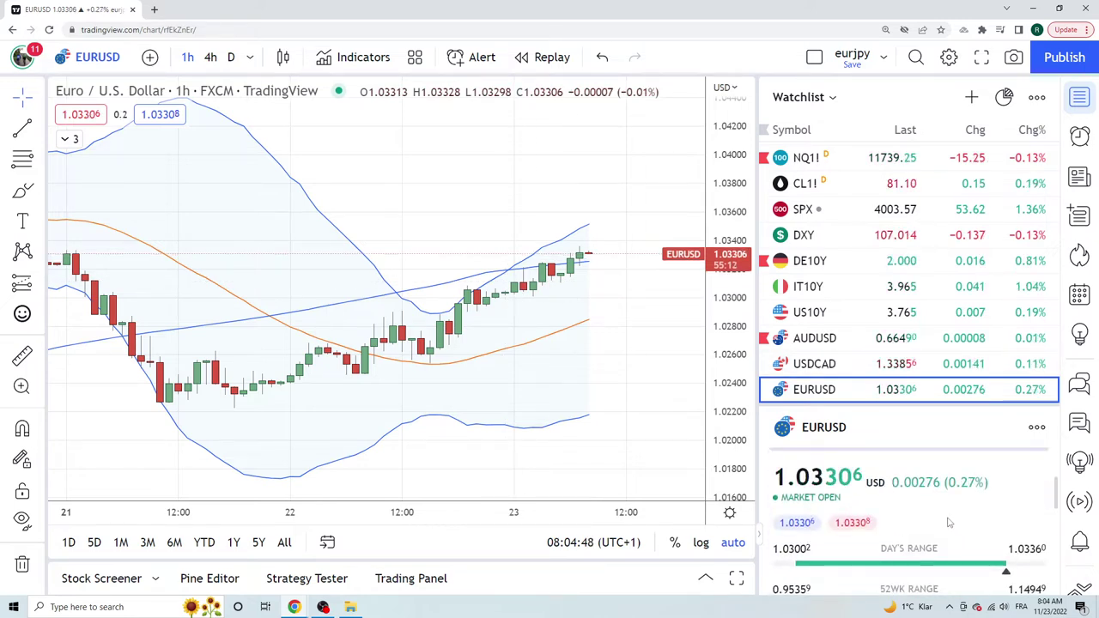
scroll(948, 521, "up", 3)
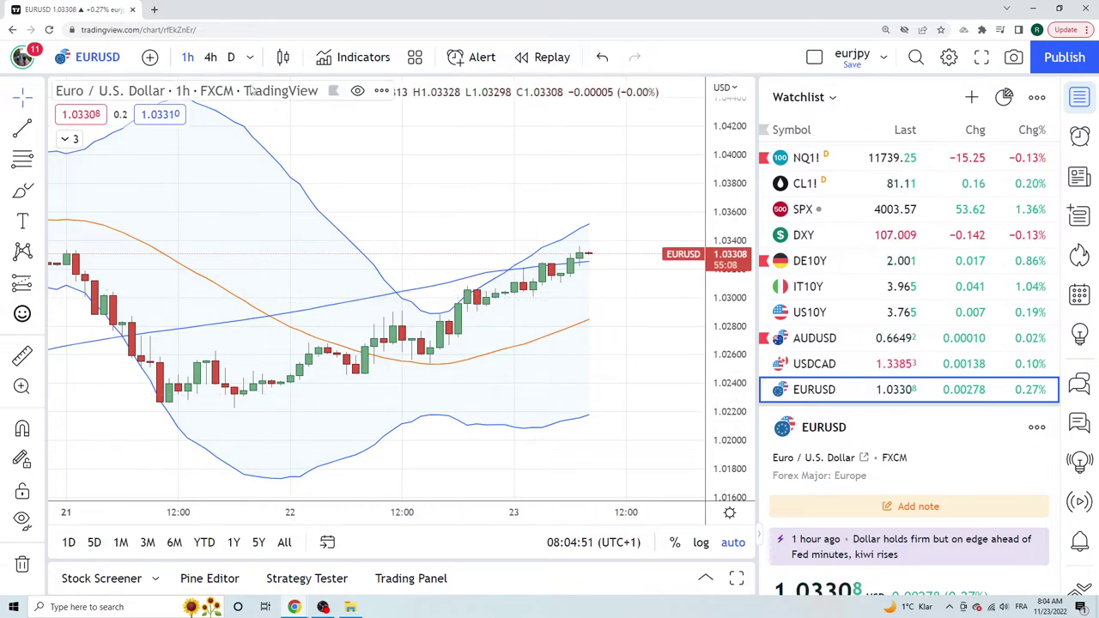
left_click(230, 57)
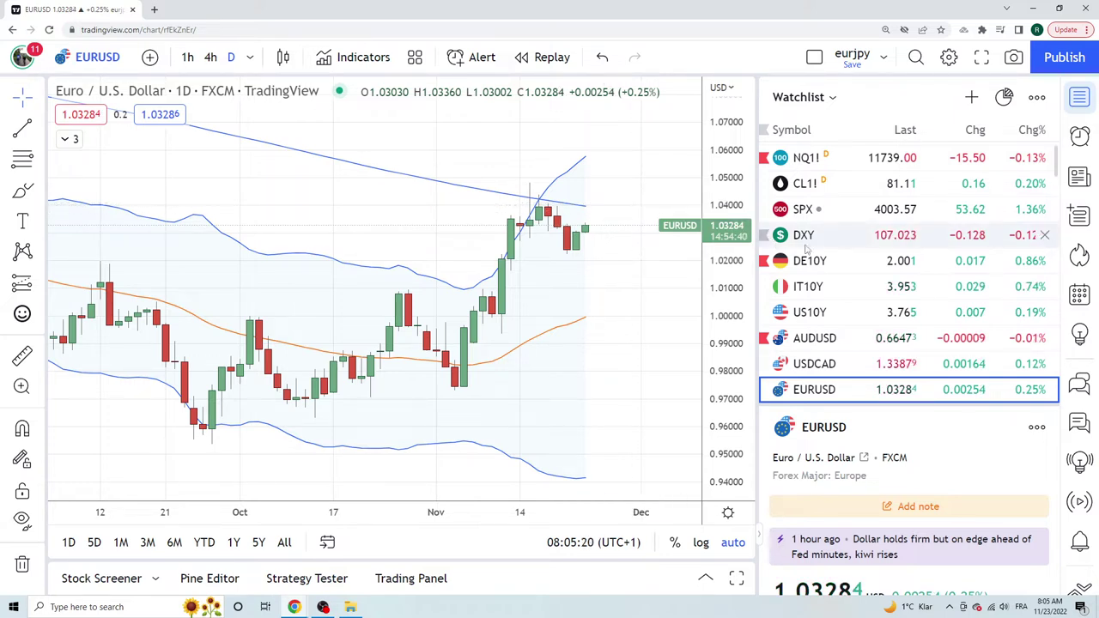
Step: Review the EURCAD daily chart, then switch to the AUDUSD daily chart near 0.6648
scroll(844, 264, "down", 1)
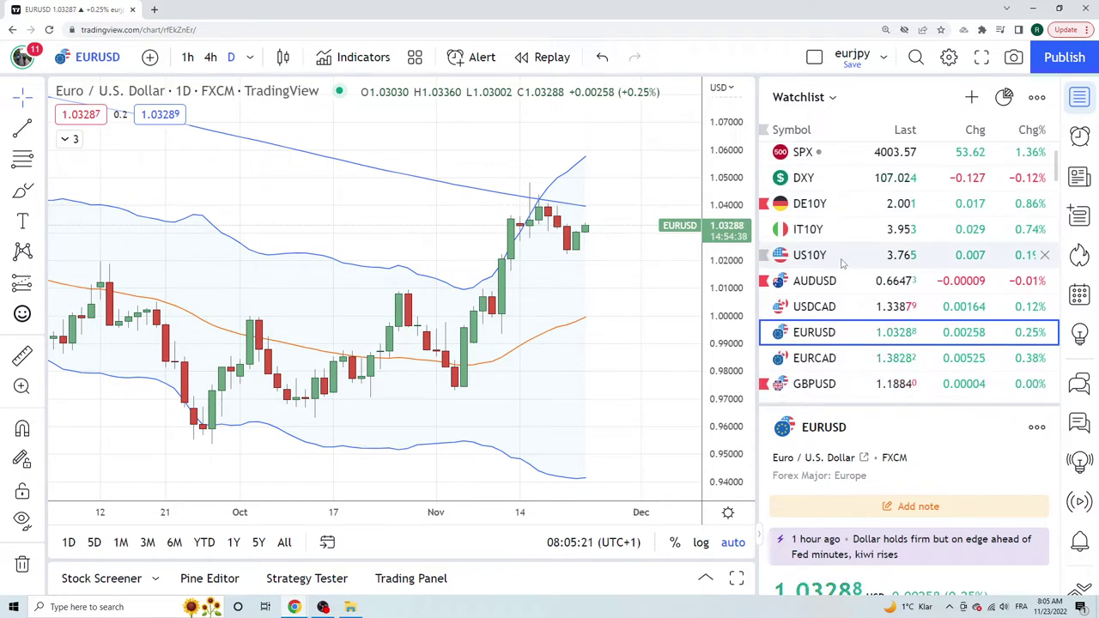
left_click(820, 360)
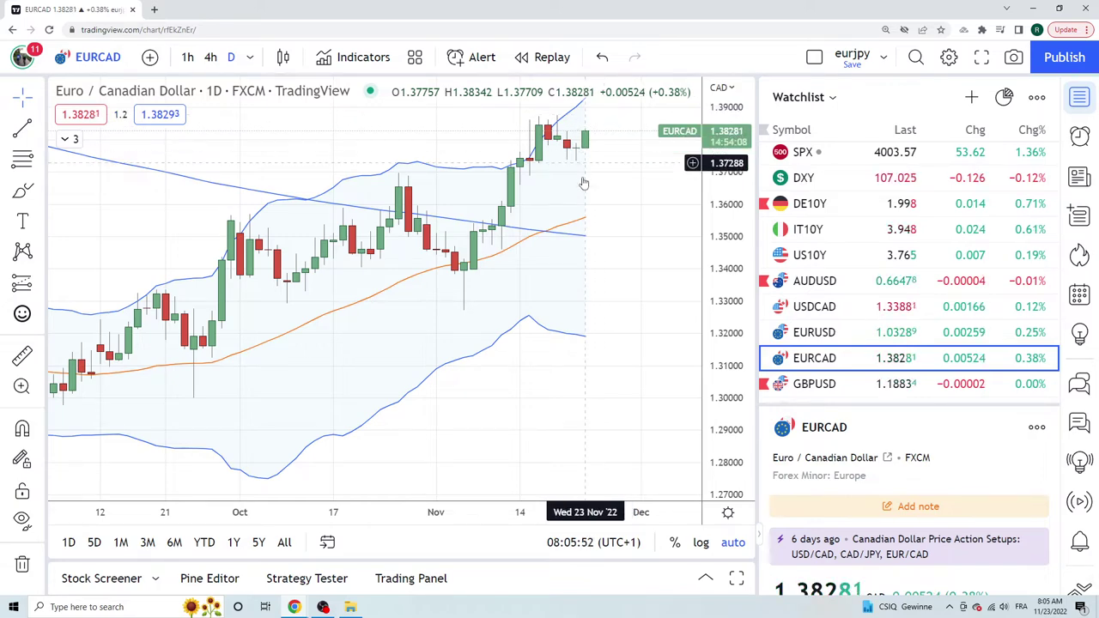
scroll(601, 160, "down", 2)
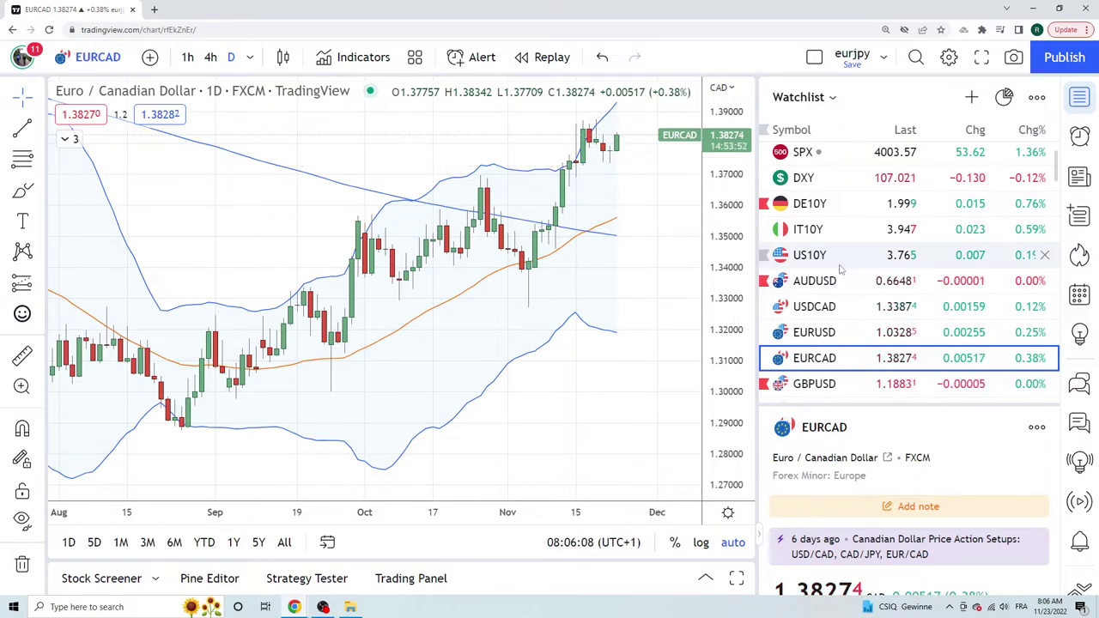
scroll(842, 269, "down", 1)
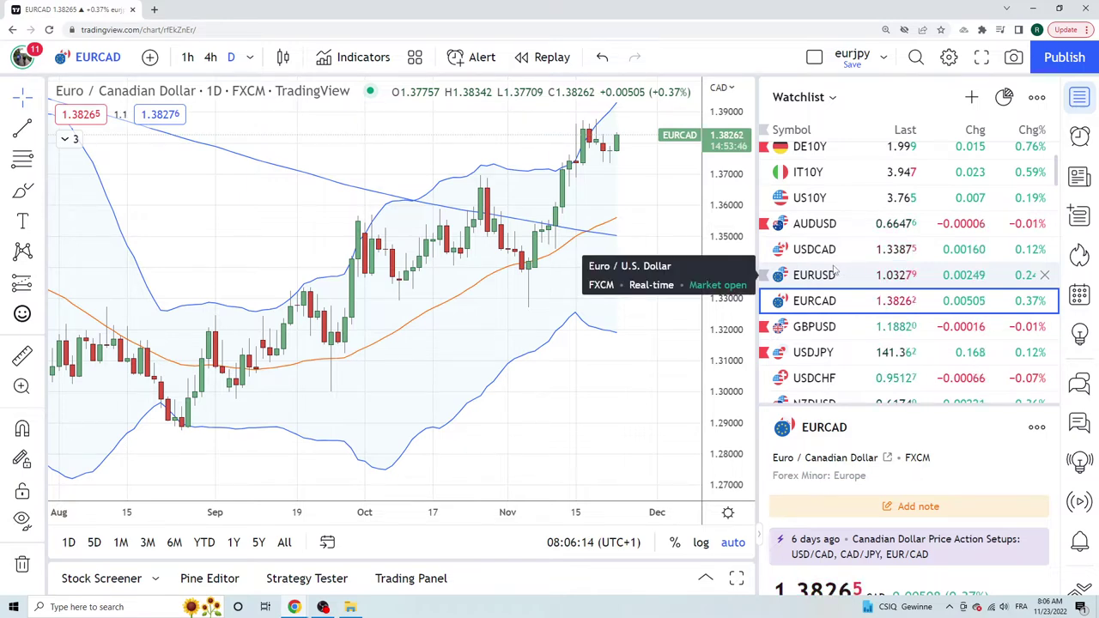
left_click(830, 225)
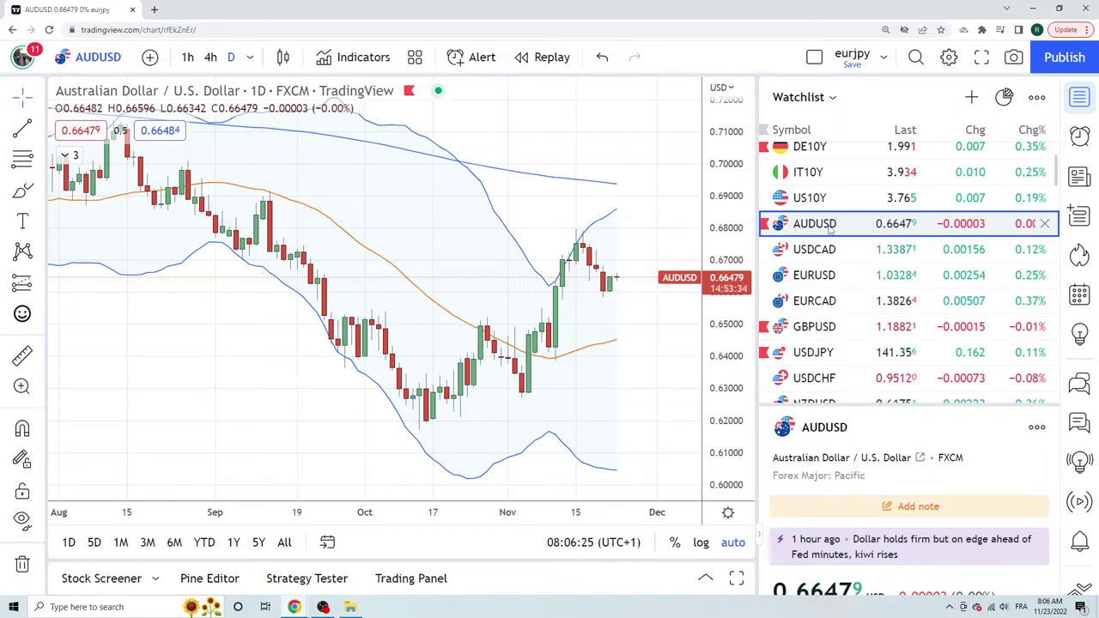
Step: Check GBPUSD on daily then 4-hour candles, then open EURGBP on the 4-hour chart
scroll(830, 230, "down", 1)
left_click(818, 271)
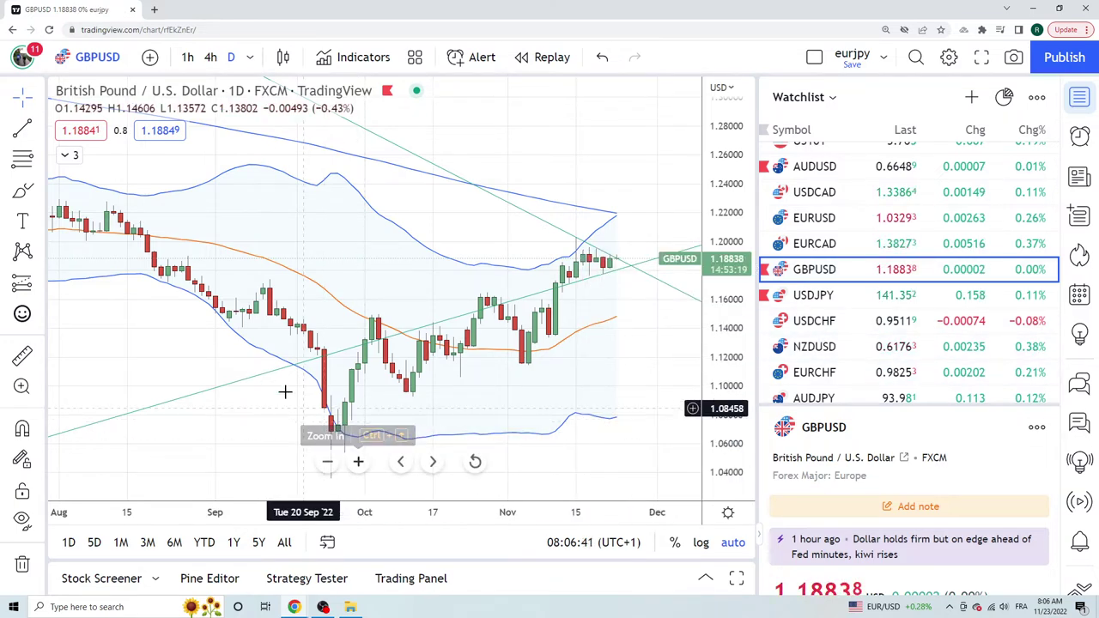
left_click(210, 56)
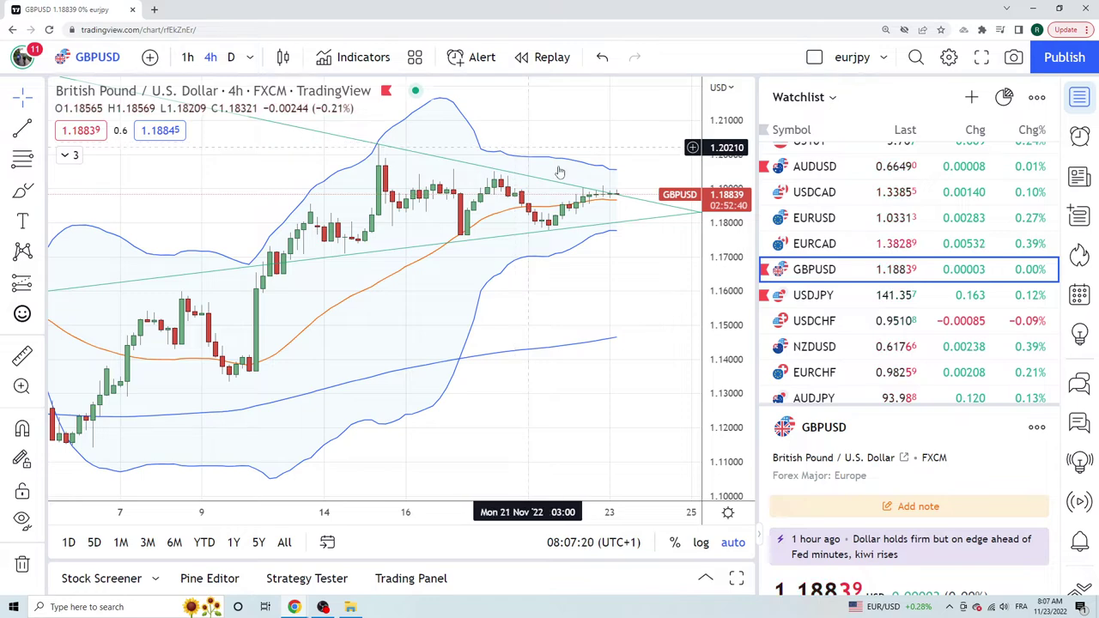
scroll(872, 240, "down", 3)
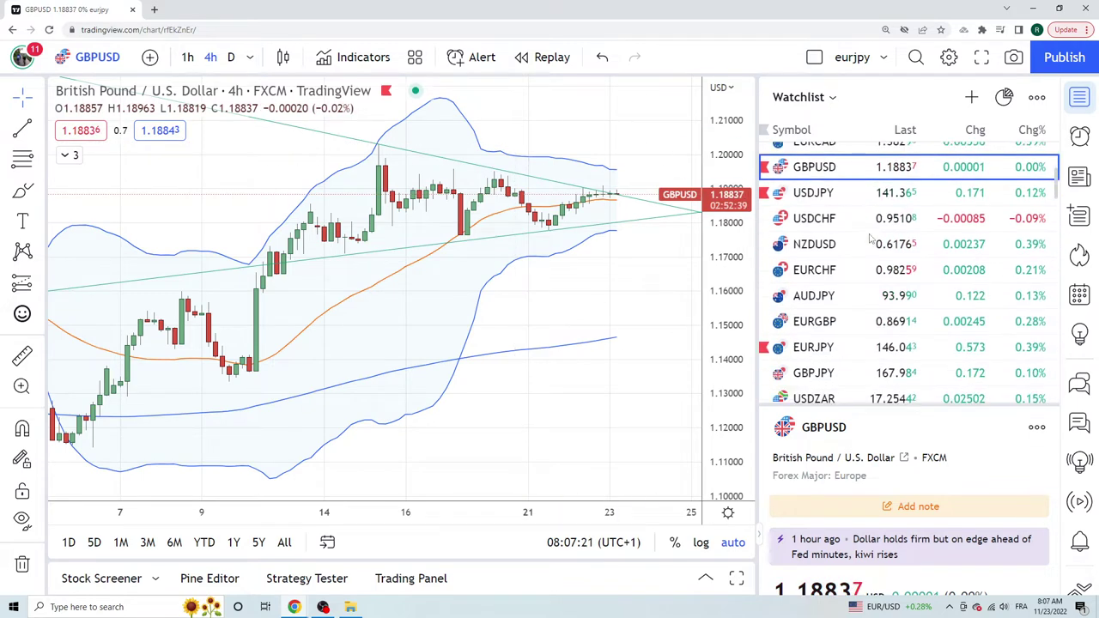
left_click(817, 313)
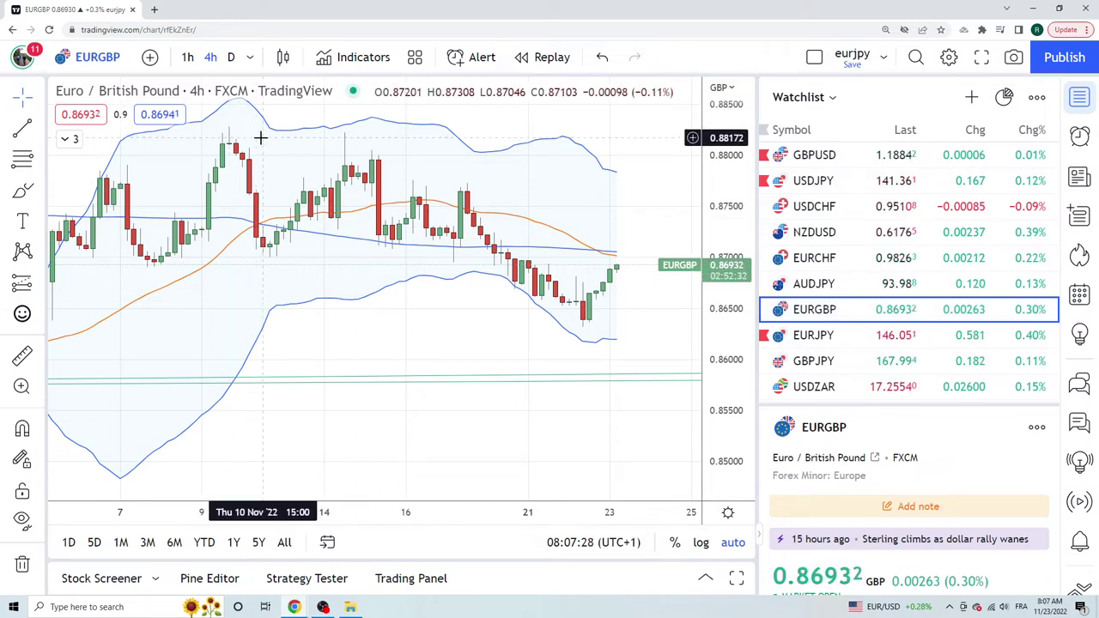
Step: Switch EURGBP to the daily timeframe, then bring up the AUDJPY daily chart
left_click(230, 57)
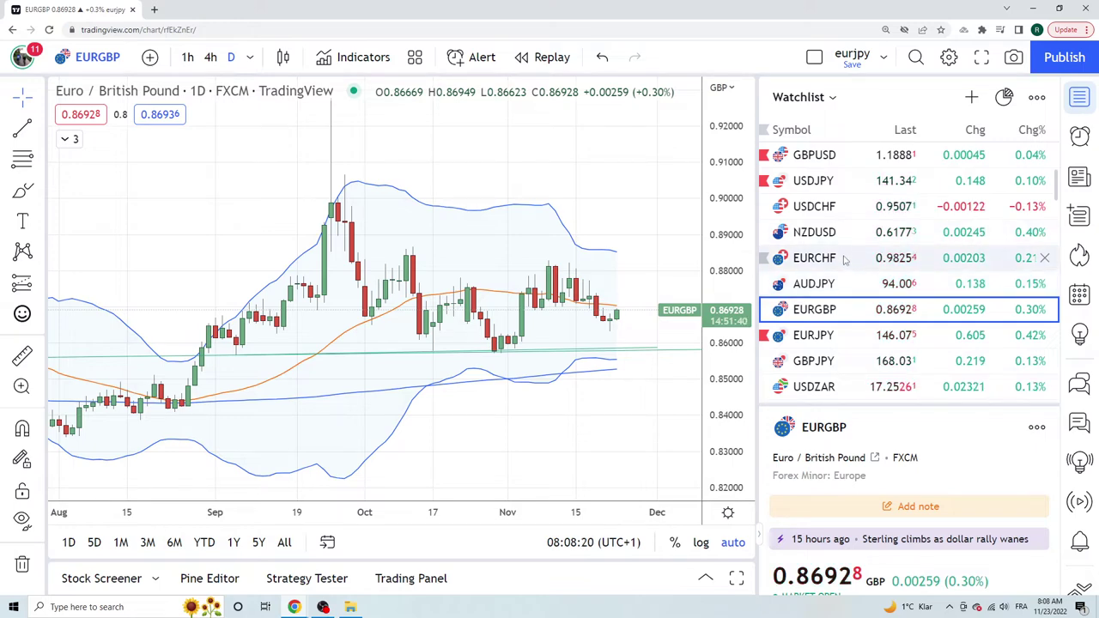
left_click(840, 290)
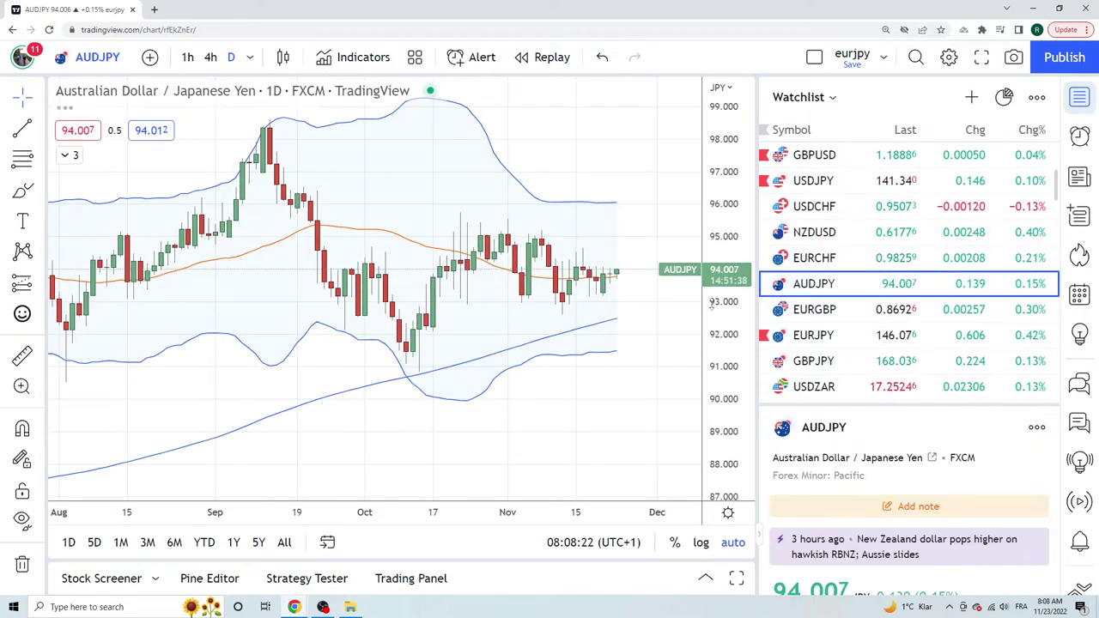
Step: Switch AUDJPY to 4-hour candles, then open the EURJPY 4-hour chart
left_click(210, 57)
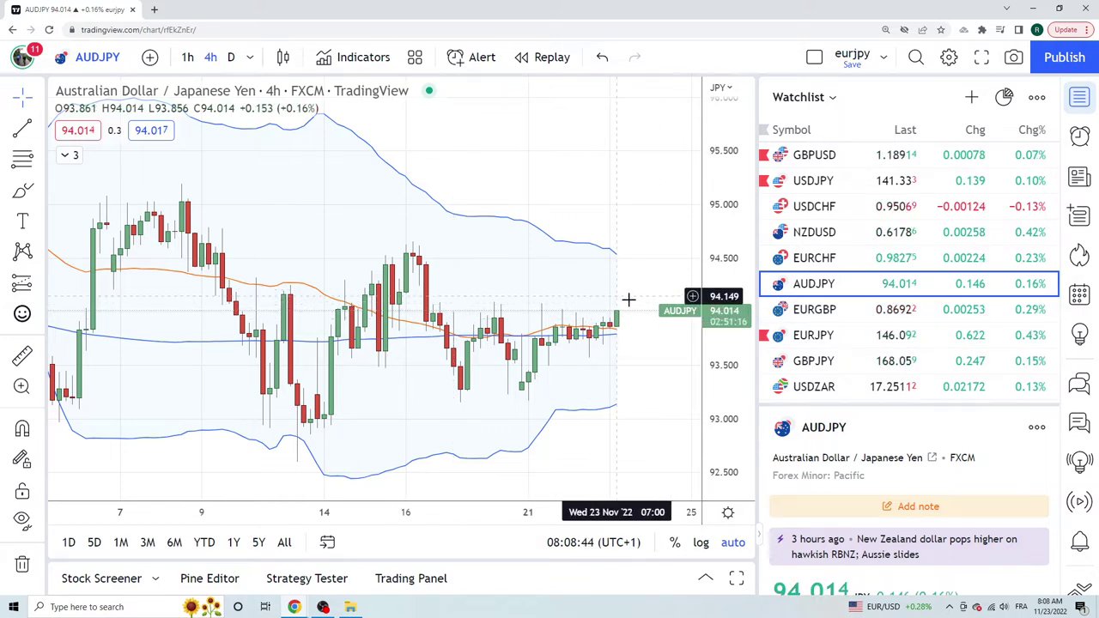
left_click(813, 335)
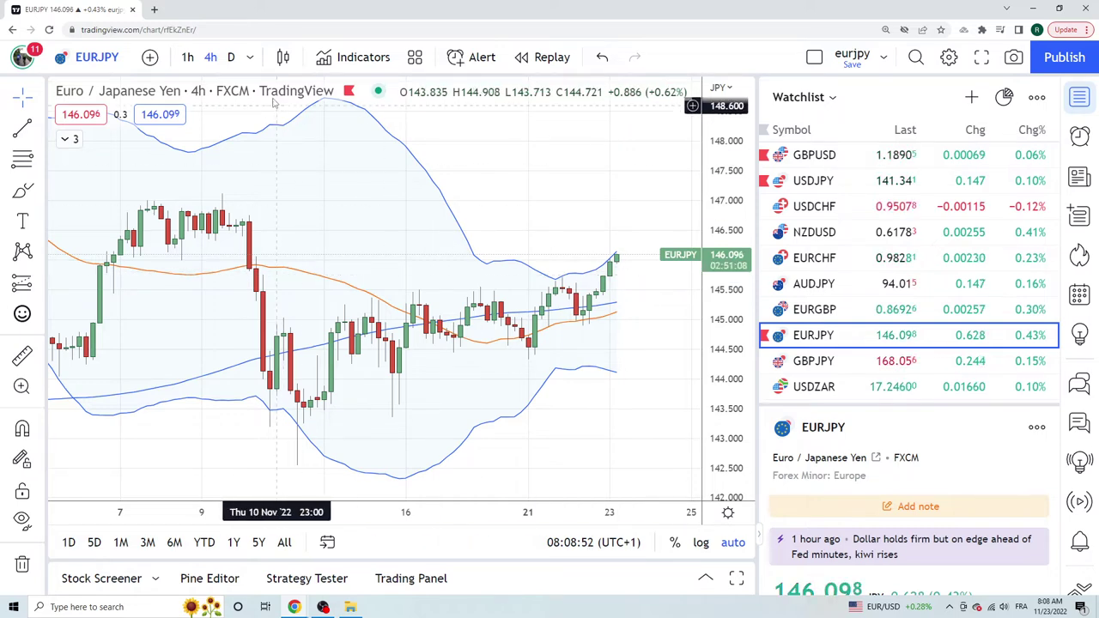
Step: Set EURJPY to daily, pass through GBPJPY, and land on the USDZAR daily chart
left_click(231, 58)
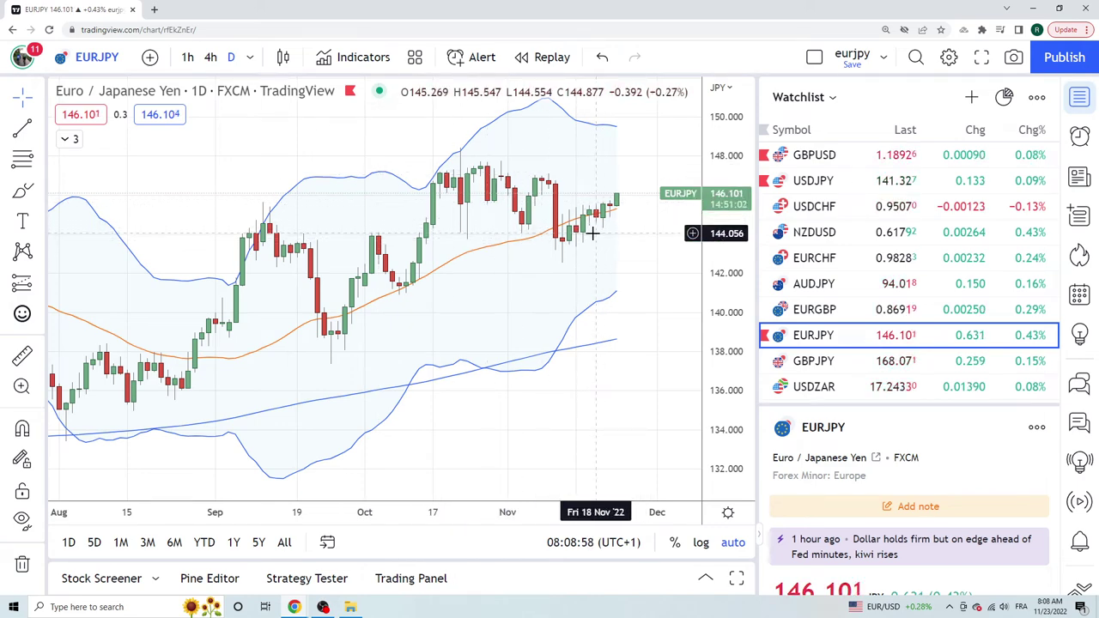
left_click(817, 363)
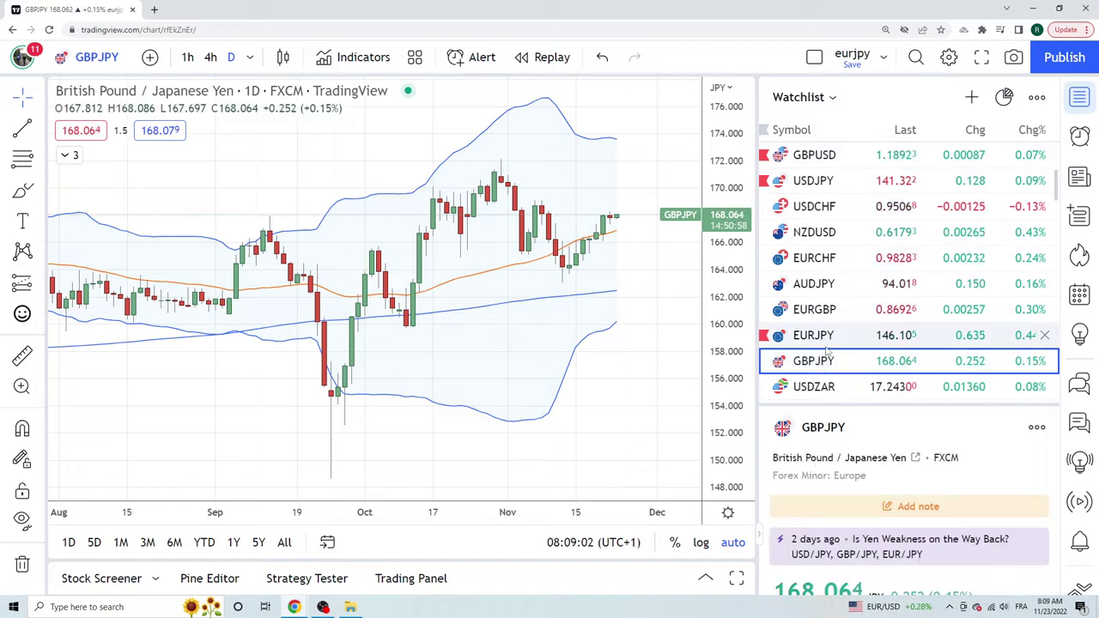
scroll(820, 361, "down", 1)
left_click(820, 334)
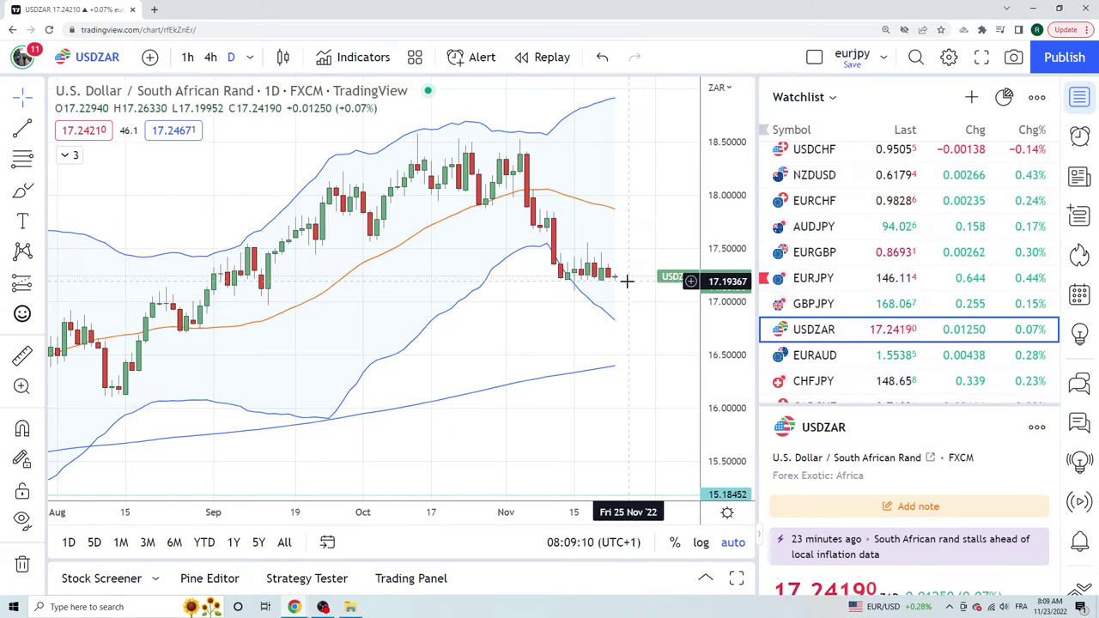
scroll(902, 275, "up", 5)
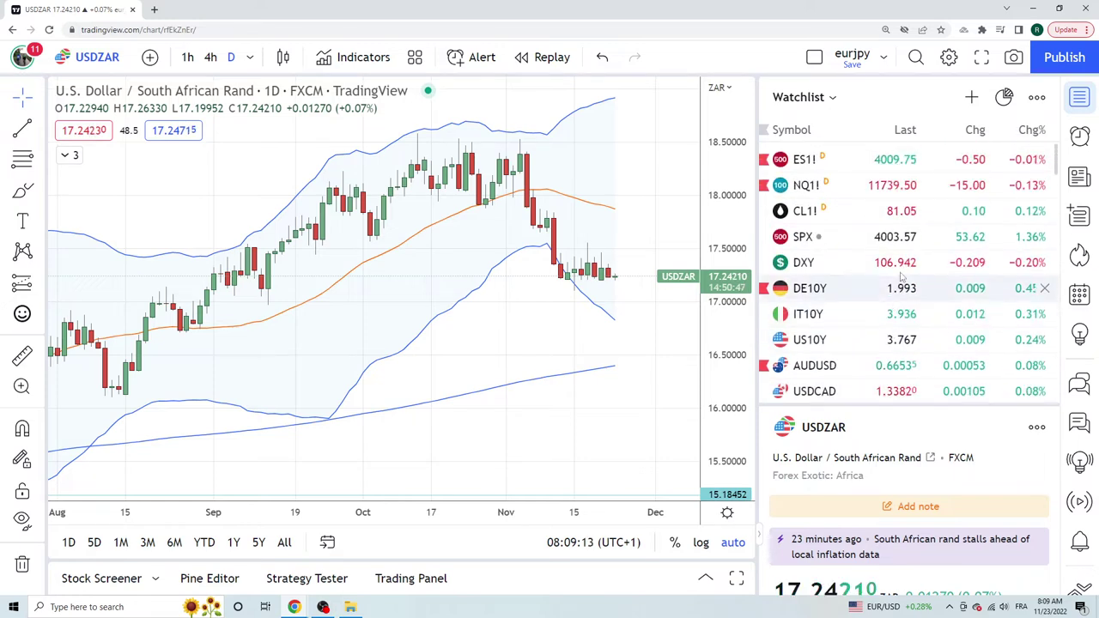
Step: View the ES1! S&P 500 E-mini chart, then the CL1! crude oil daily chart
left_click(809, 168)
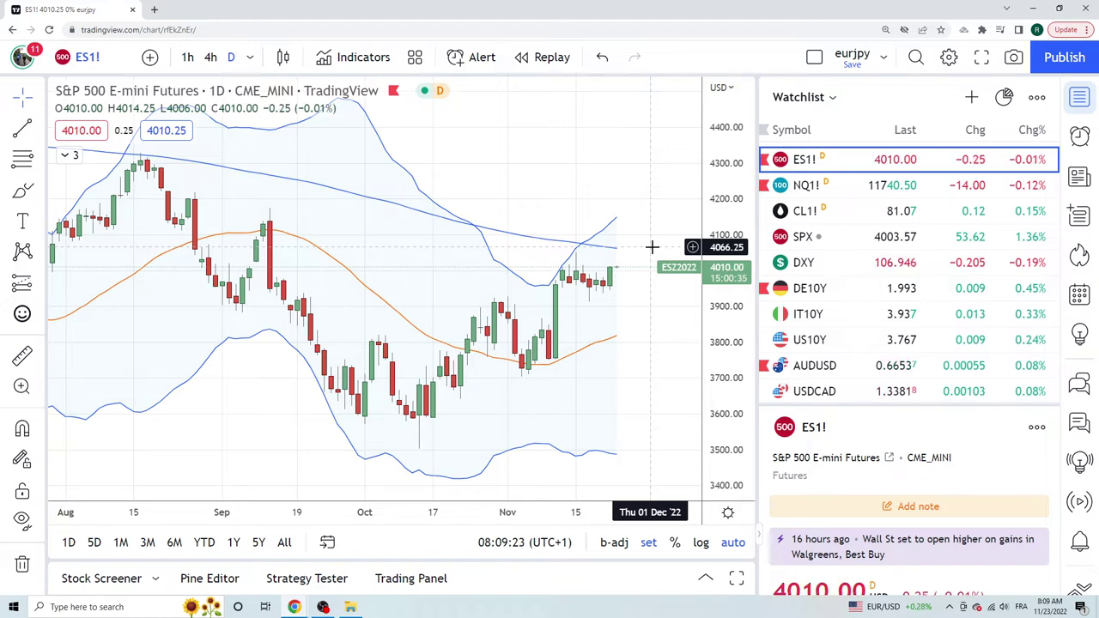
left_click(818, 219)
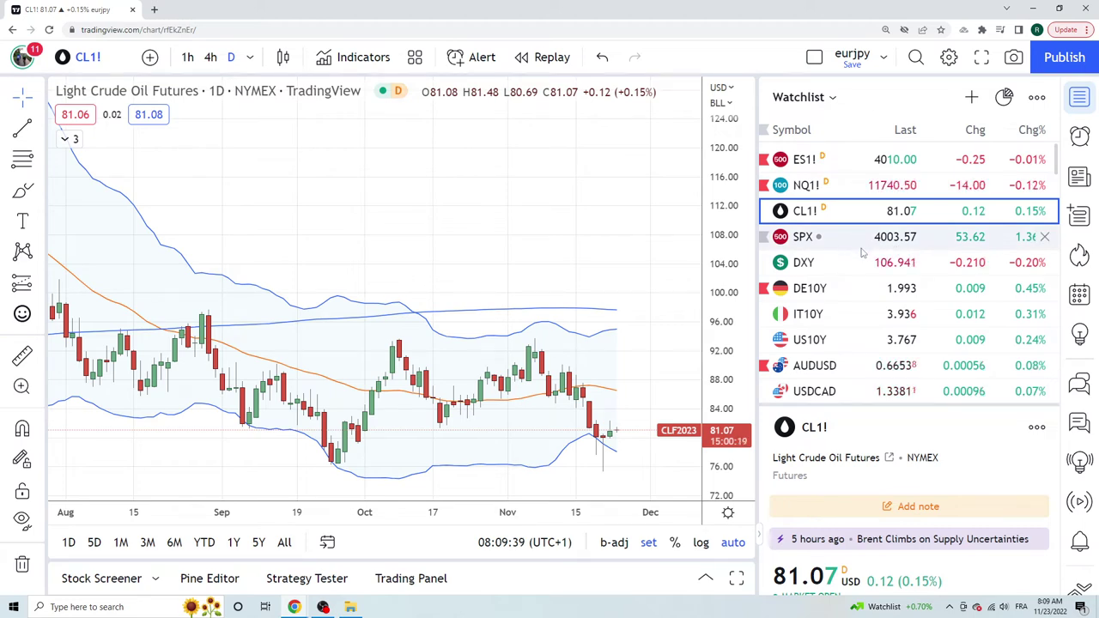
scroll(862, 249, "down", 3)
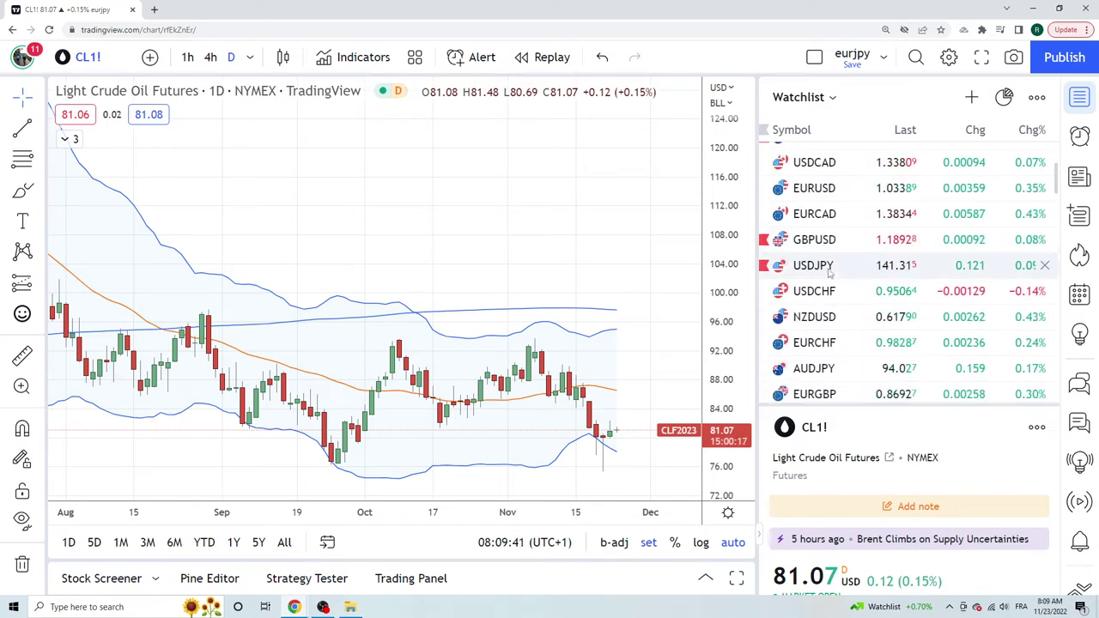
Step: Pass through USDJPY and USDCHF to NZDUSD, and set it to 1-hour candles
left_click(830, 270)
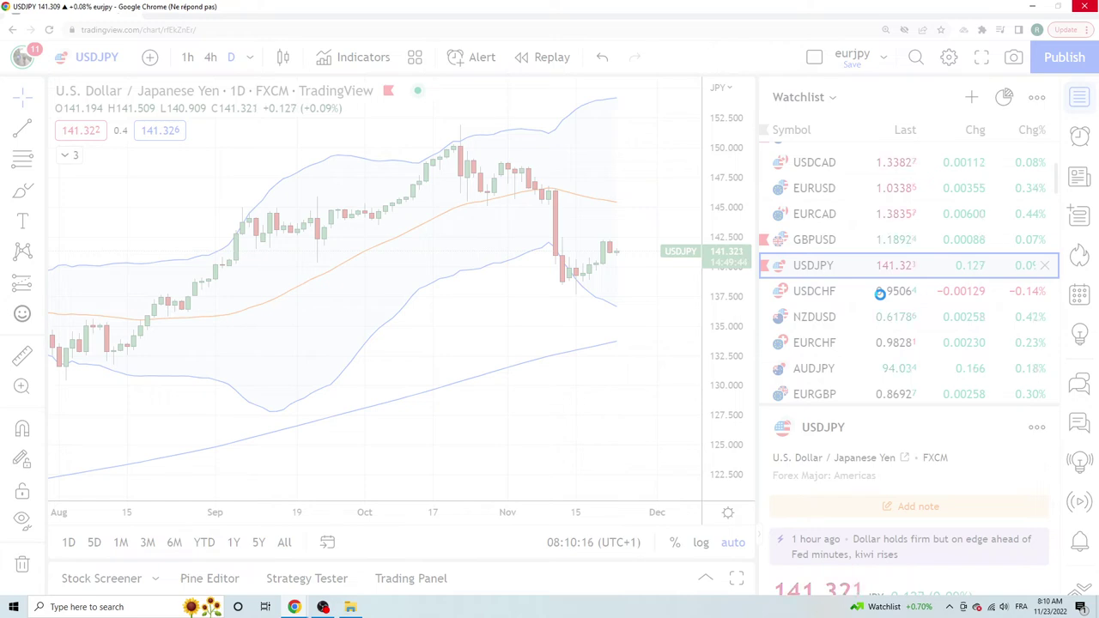
left_click(880, 293)
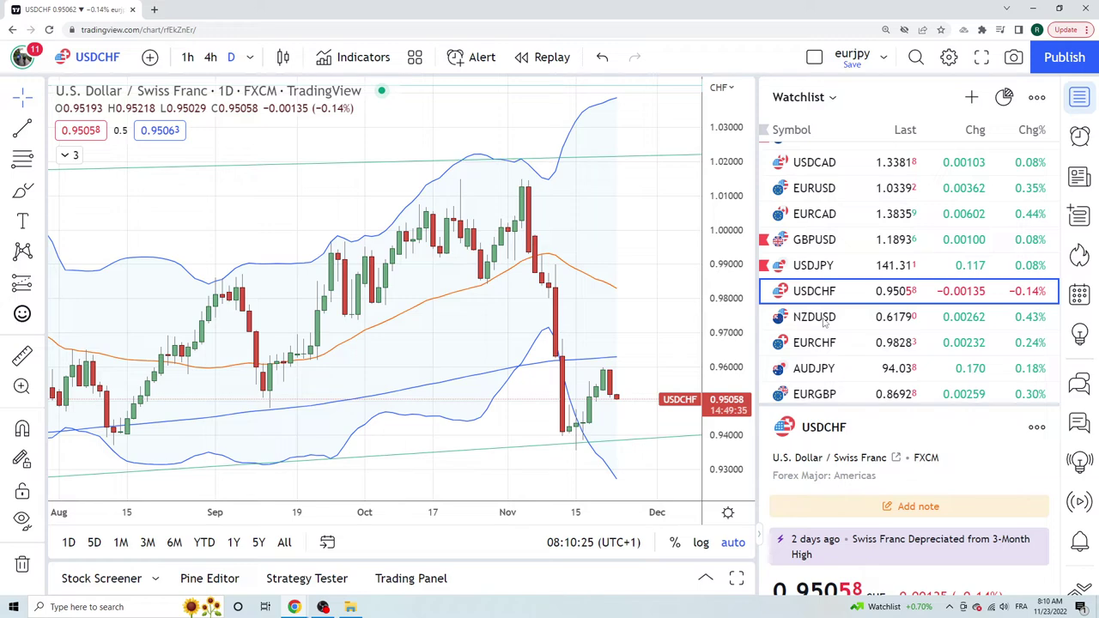
left_click(824, 317)
scroll(824, 320, "down", 1)
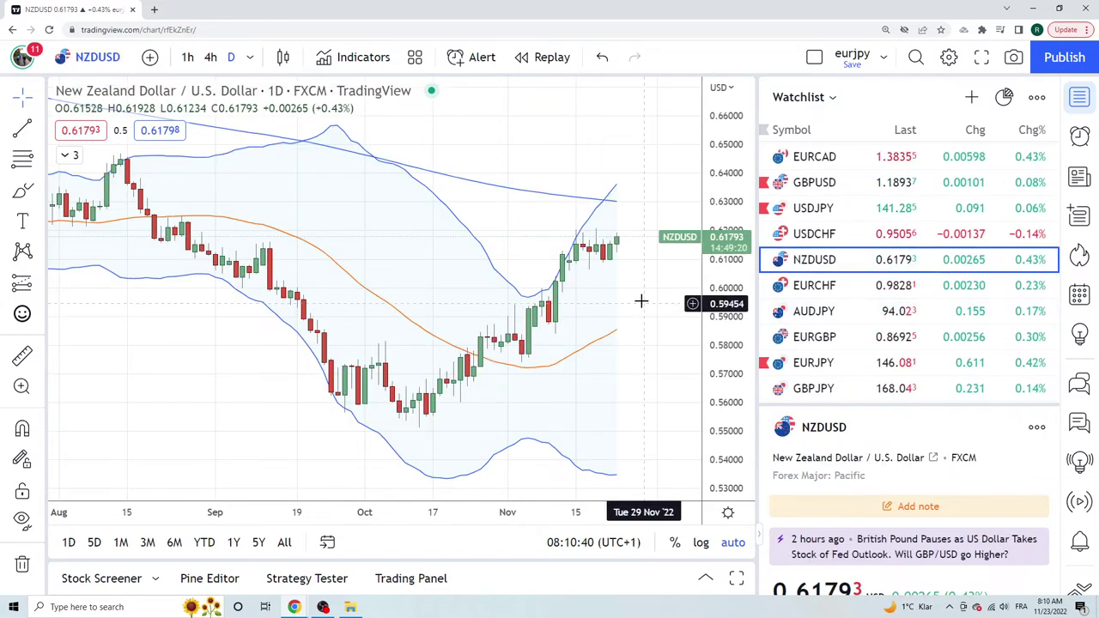
left_click(188, 57)
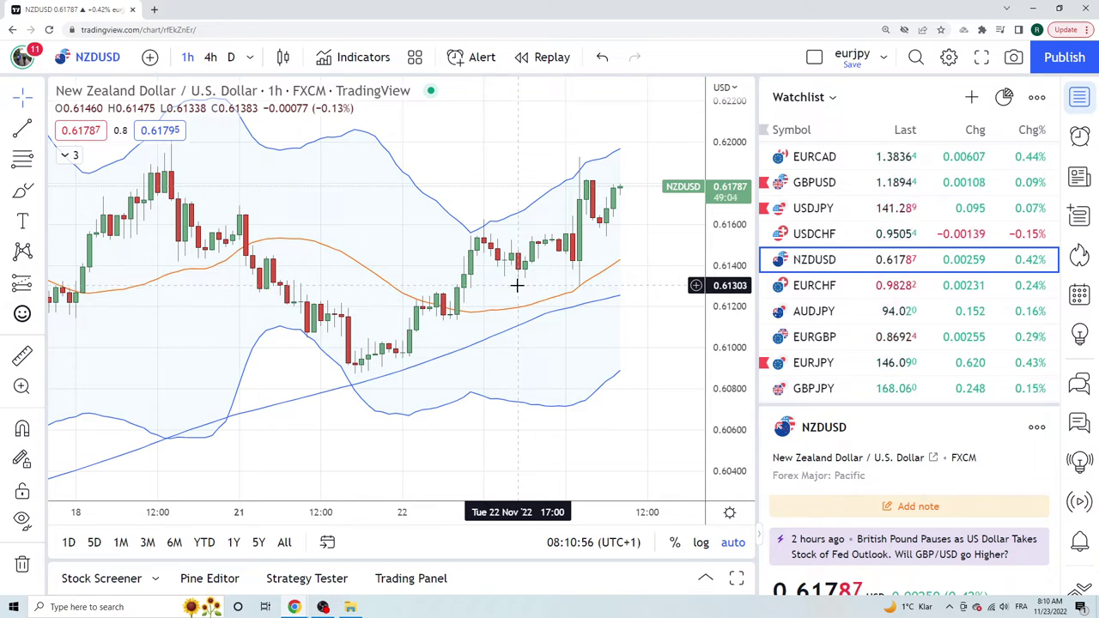
left_click(250, 56)
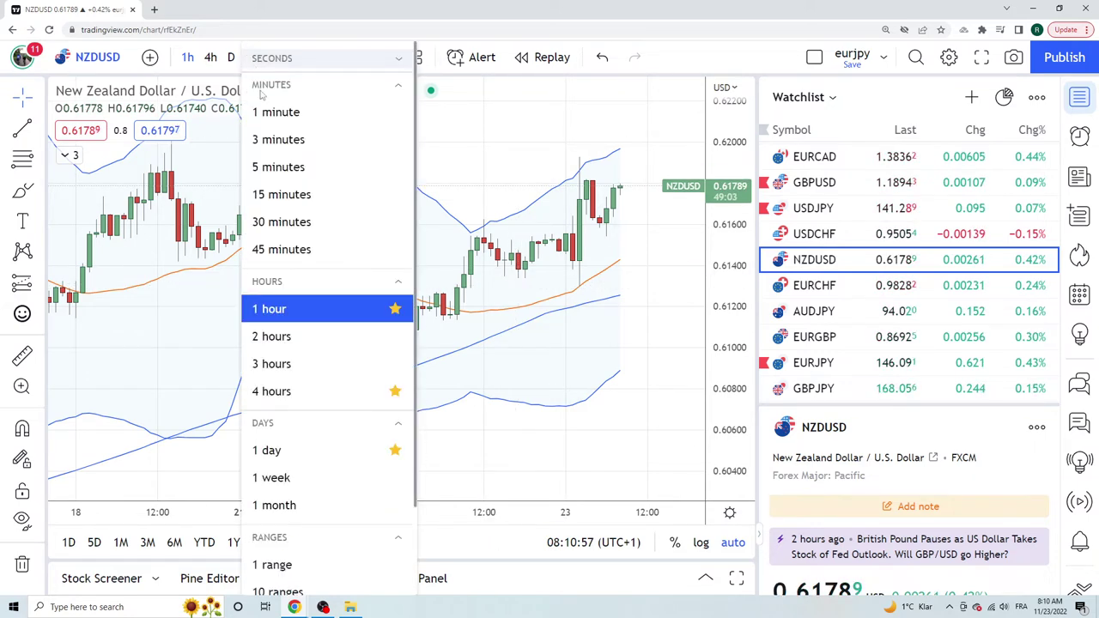
left_click(283, 171)
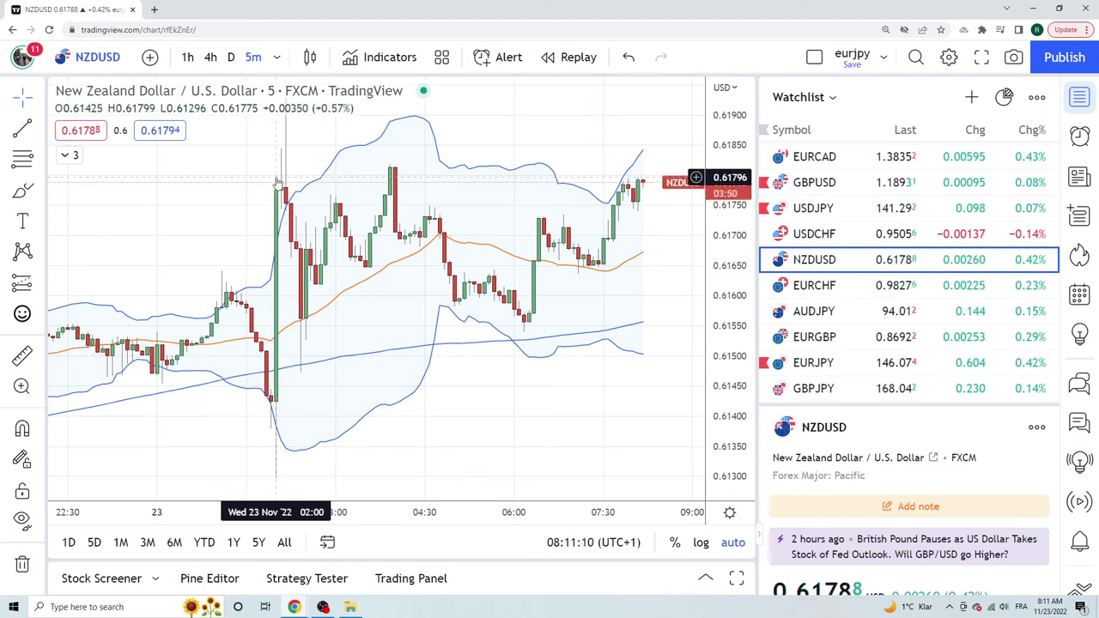
scroll(399, 223, "down", 3)
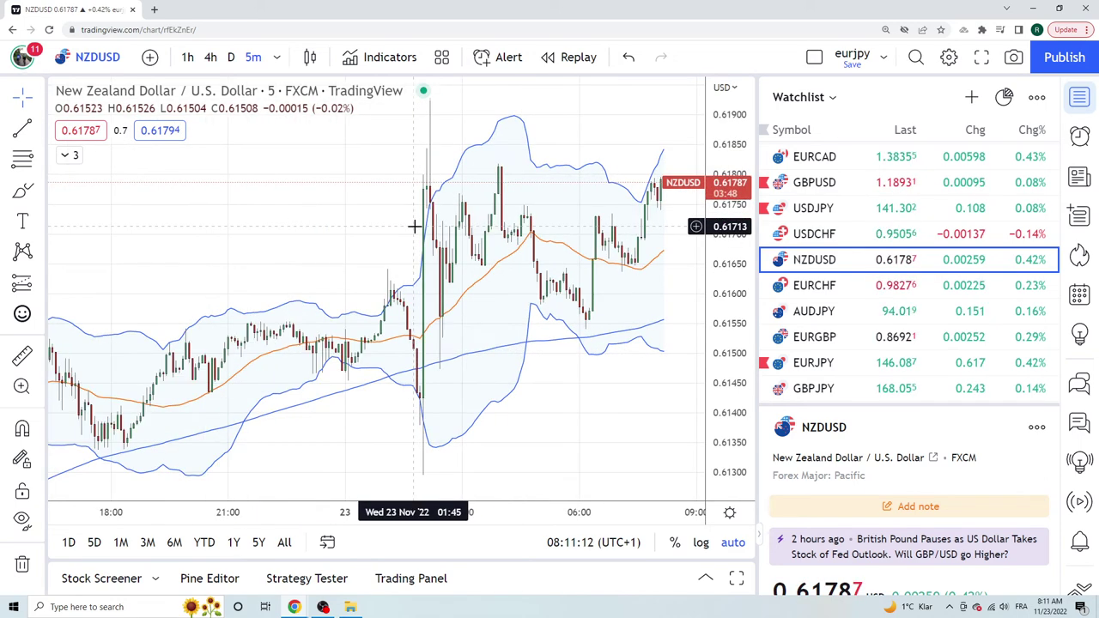
left_click(188, 57)
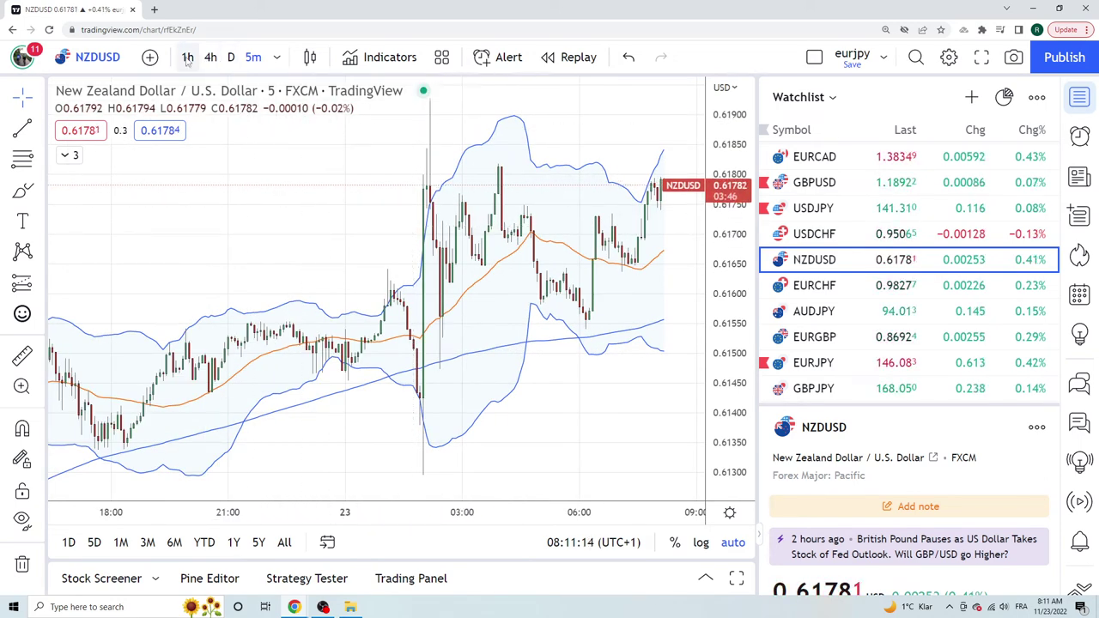
scroll(453, 341, "up", 2)
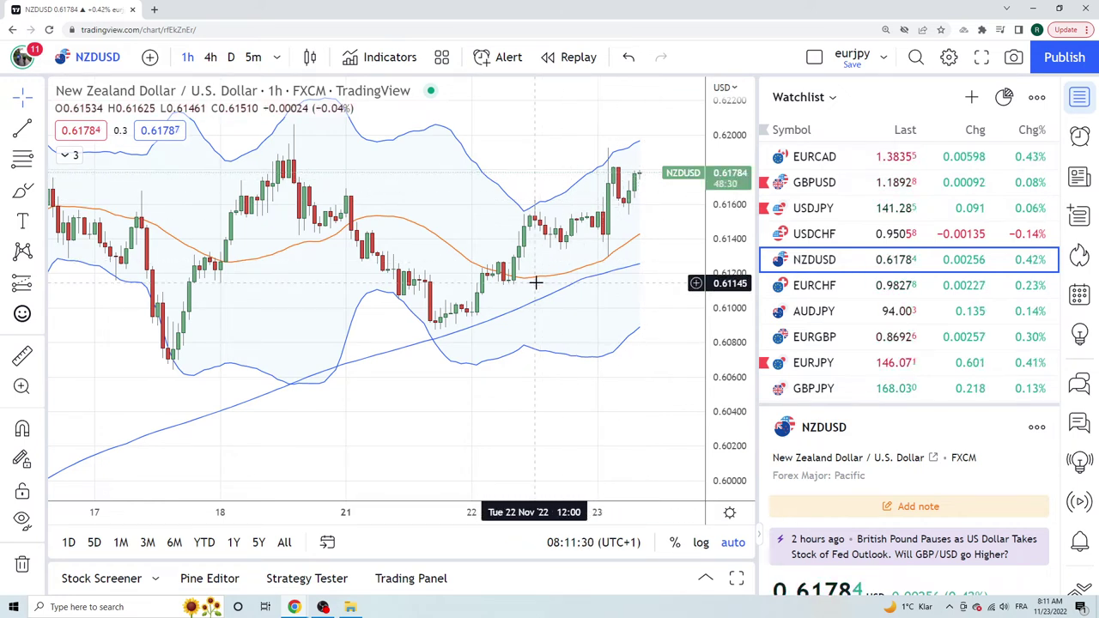
Step: Move past AUDJPY to EURAUD's hourly chart, then switch EURAUD to 4-hour candles
left_click(822, 313)
scroll(822, 354, "down", 3)
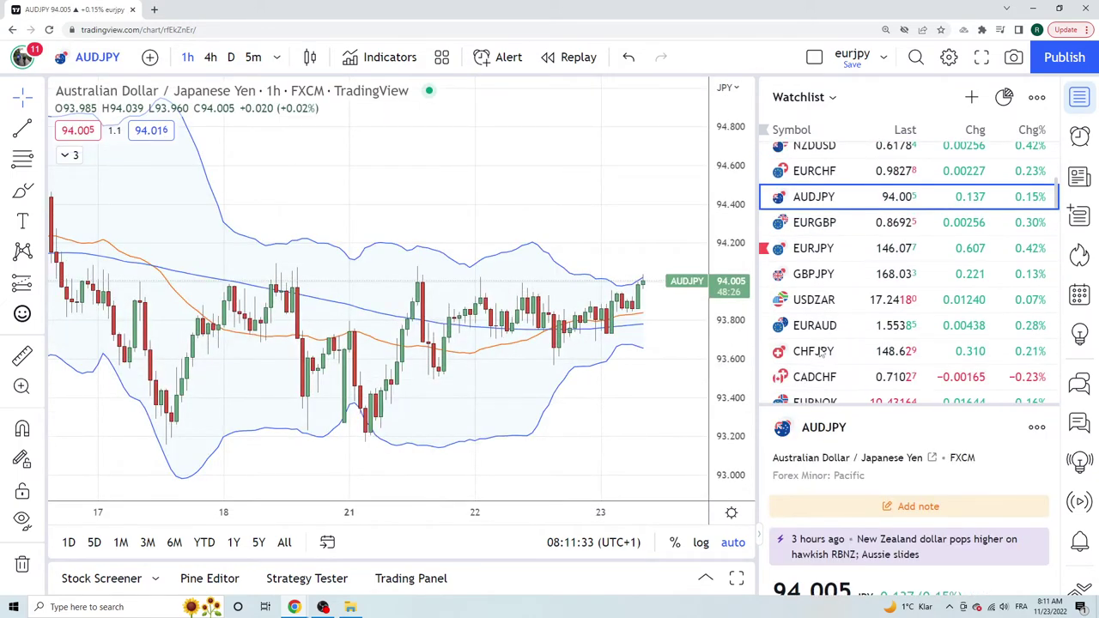
left_click(820, 326)
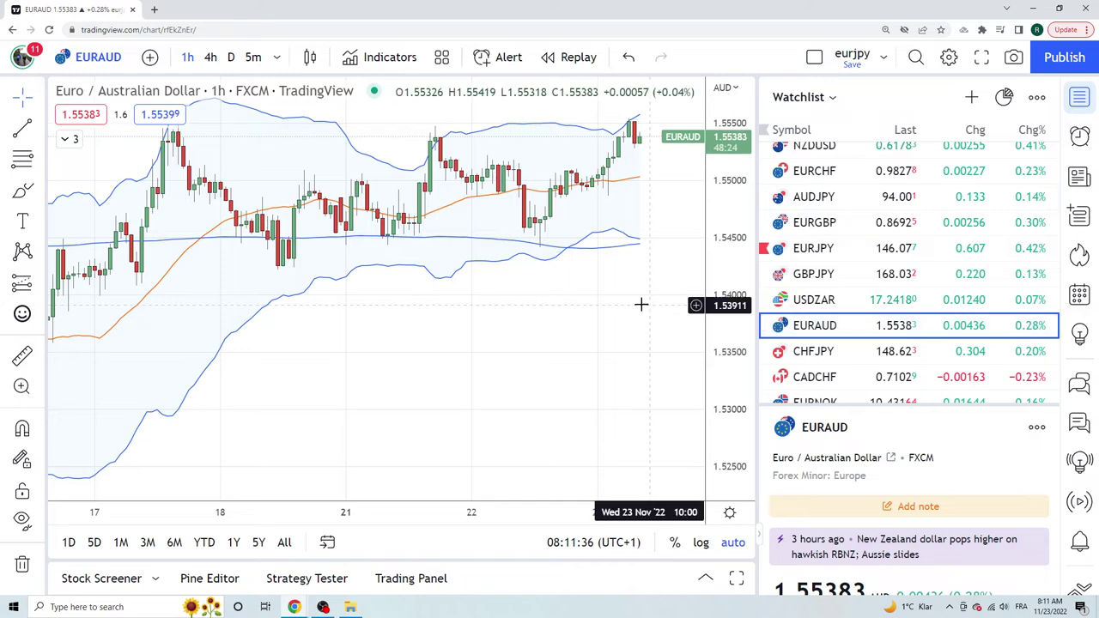
left_click(211, 57)
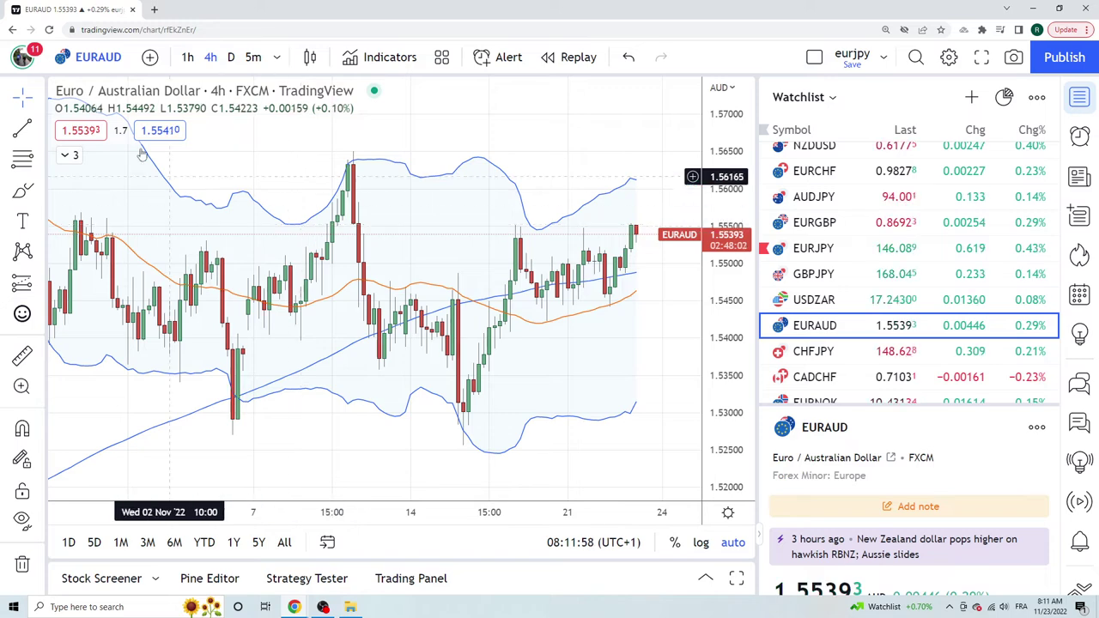
Step: Set EURAUD to the daily timeframe via 1D, then step down to CHFJPY's daily chart
type("1D")
key("Return")
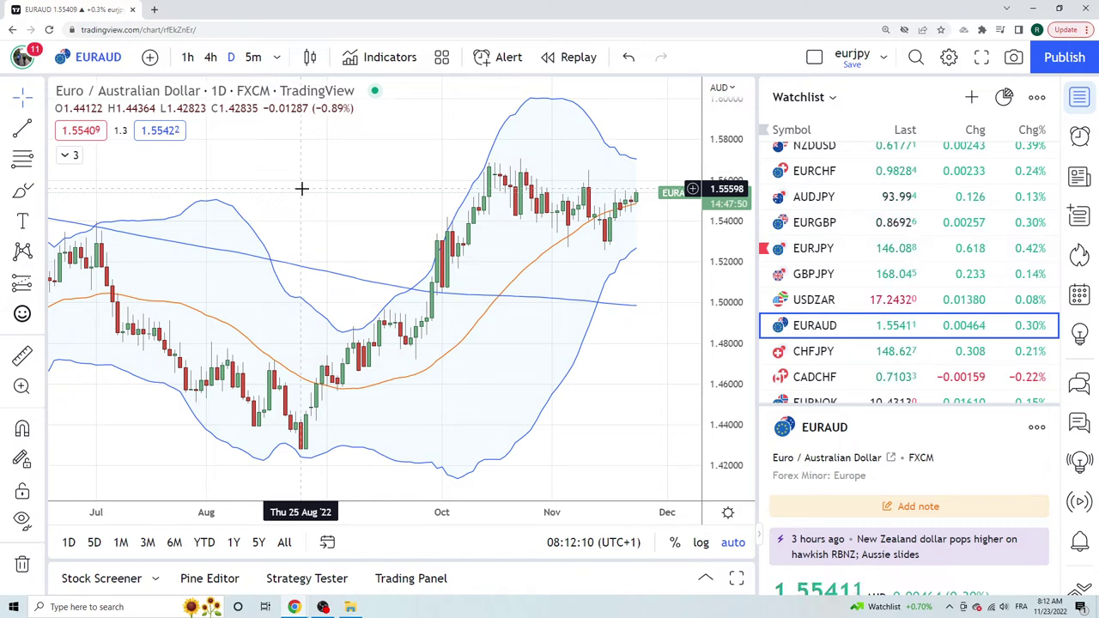
key("Down")
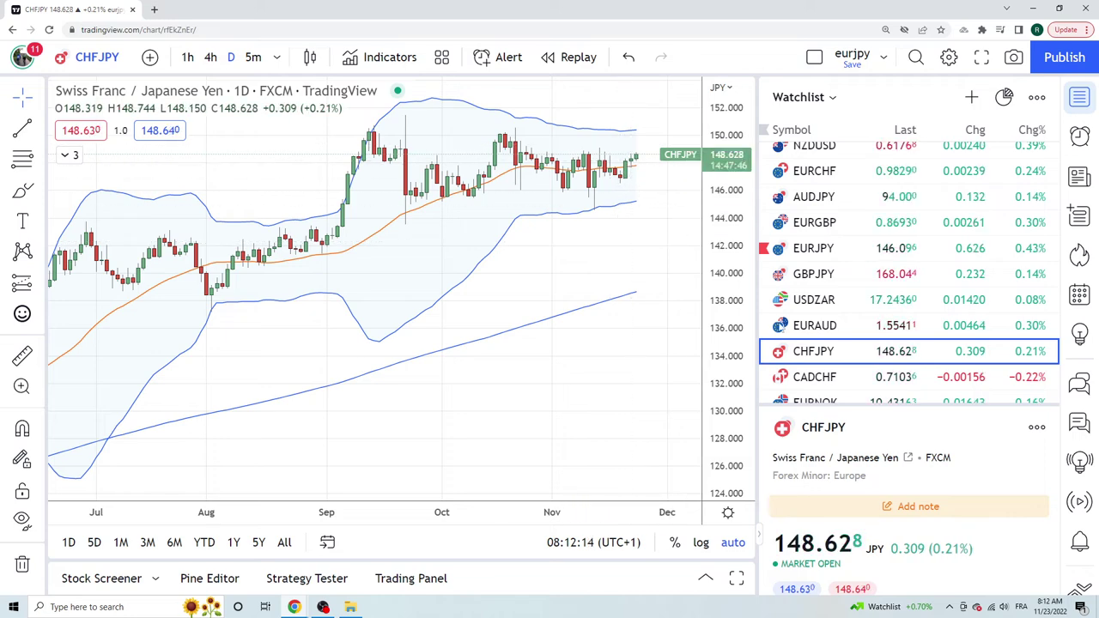
Step: Review the CADCHF, EURNOK and CADJPY daily charts in turn
scroll(820, 292, "down", 3)
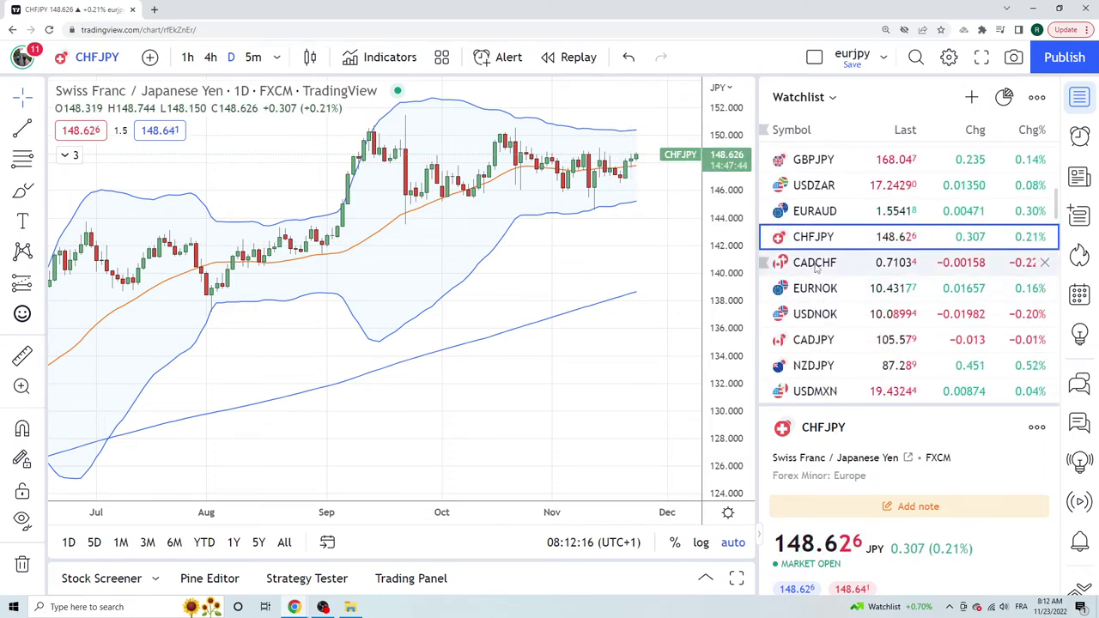
left_click(816, 262)
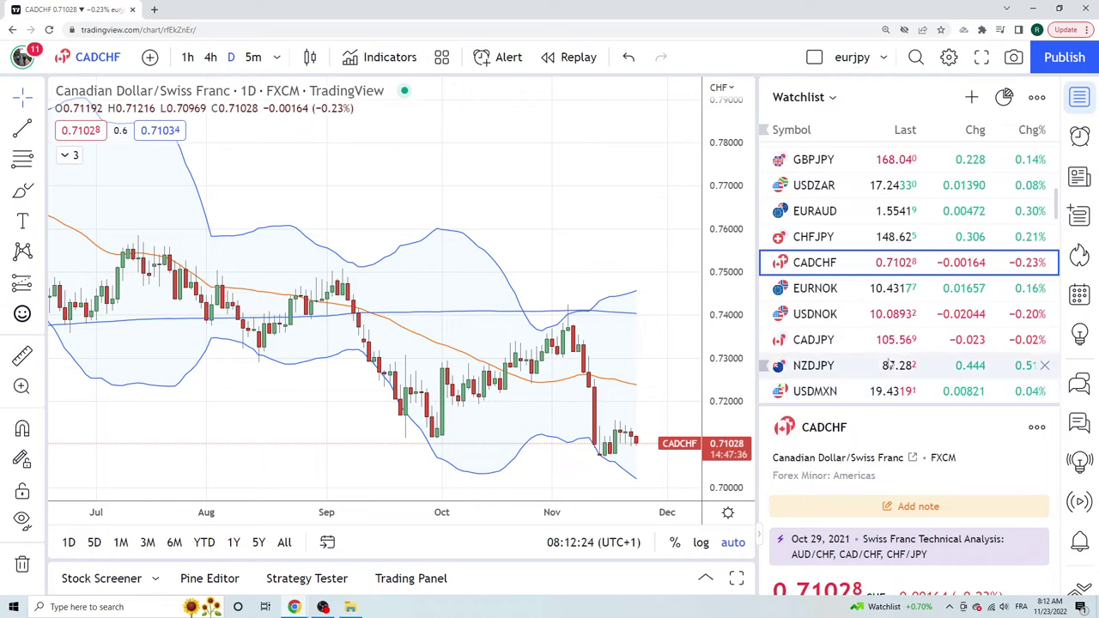
left_click(829, 294)
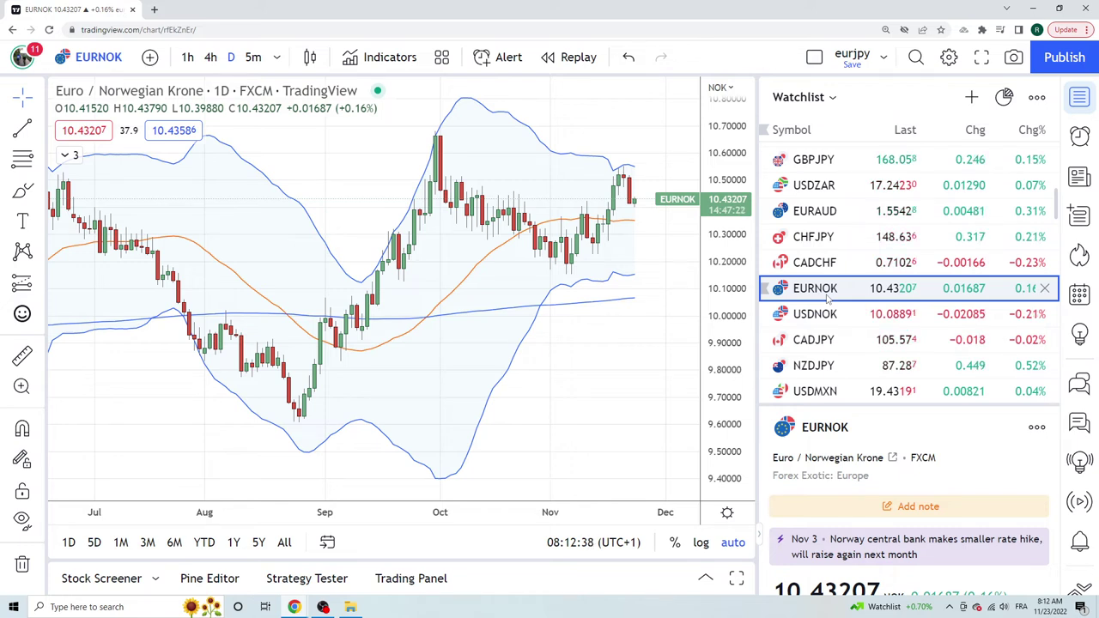
left_click(822, 342)
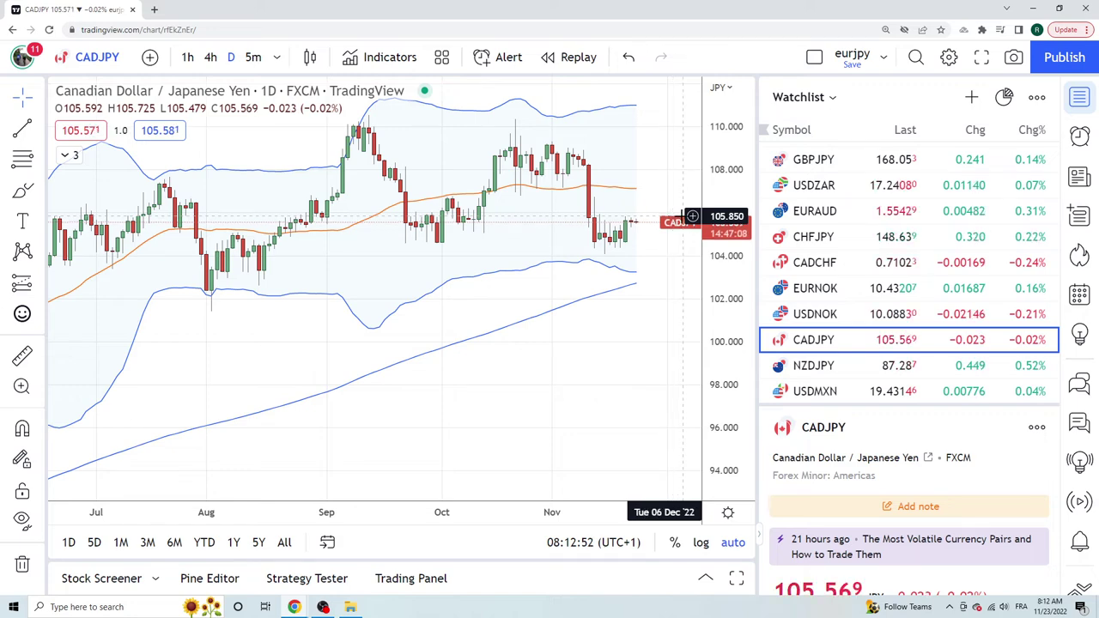
Step: Check CADJPY on 4-hour candles, return it to daily, then open NZDJPY's daily chart
left_click(211, 57)
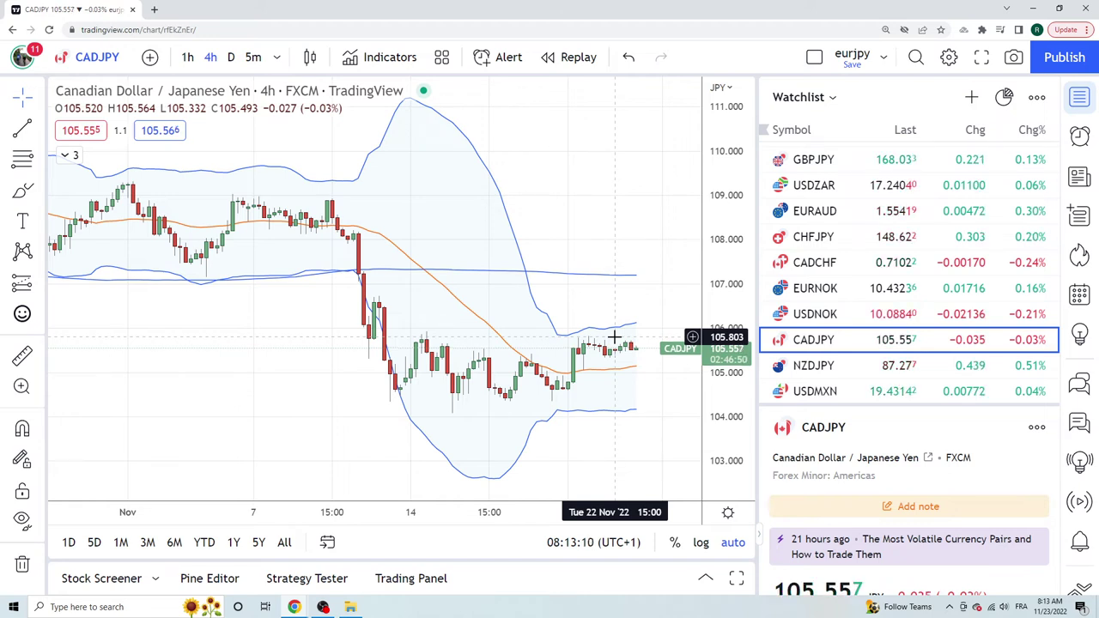
left_click(231, 57)
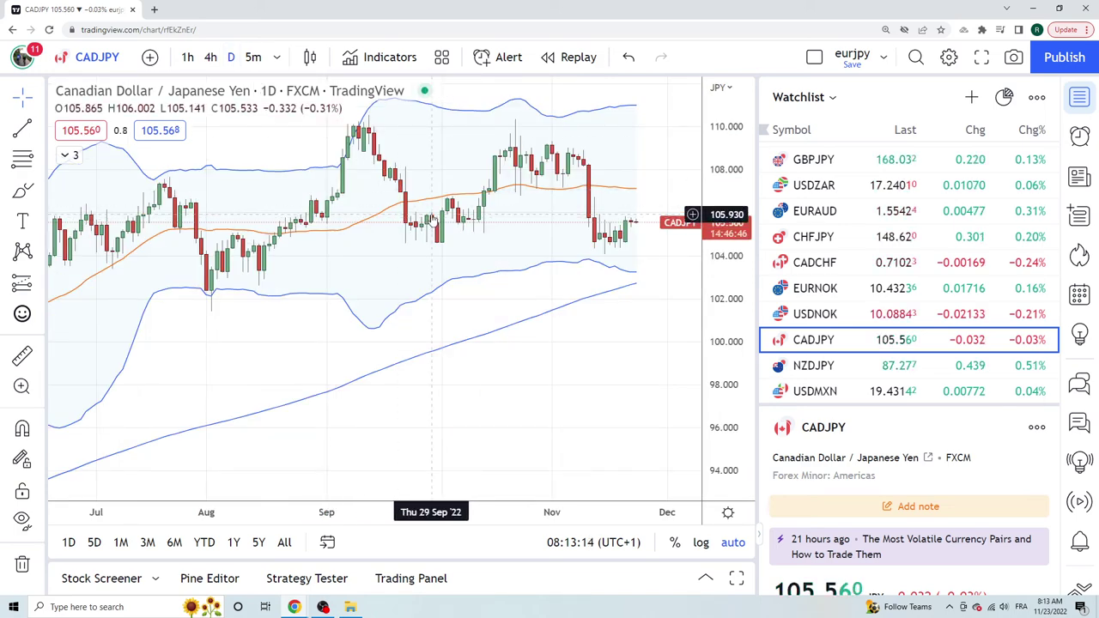
scroll(914, 341, "down", 1)
left_click(898, 308)
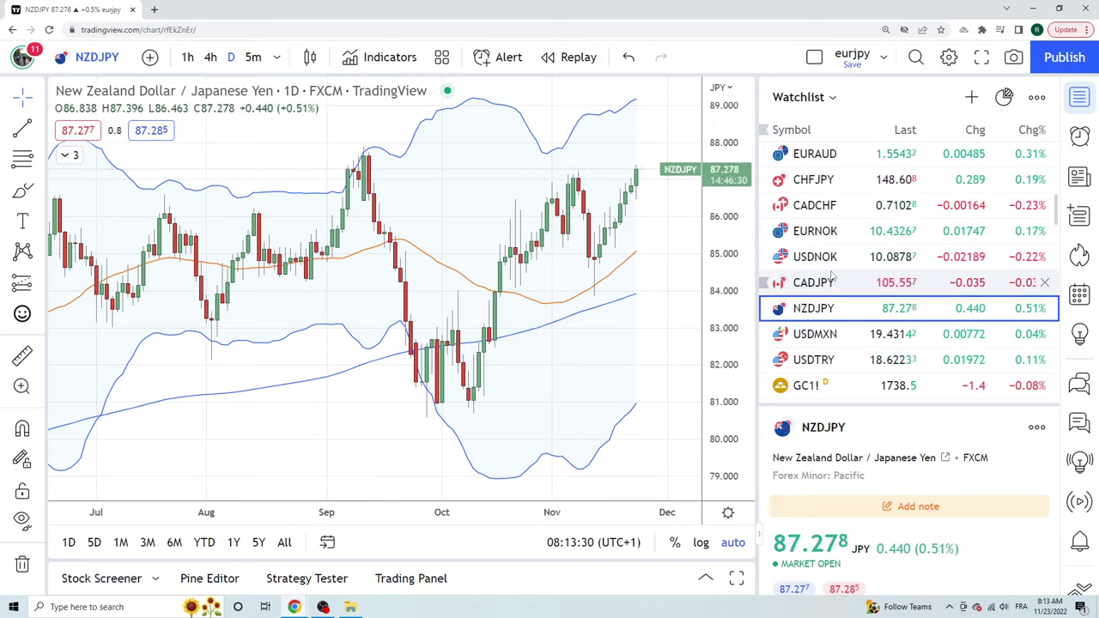
Step: Open the USDMXN daily chart near 19.431 and scroll further down the watchlist
left_click(815, 337)
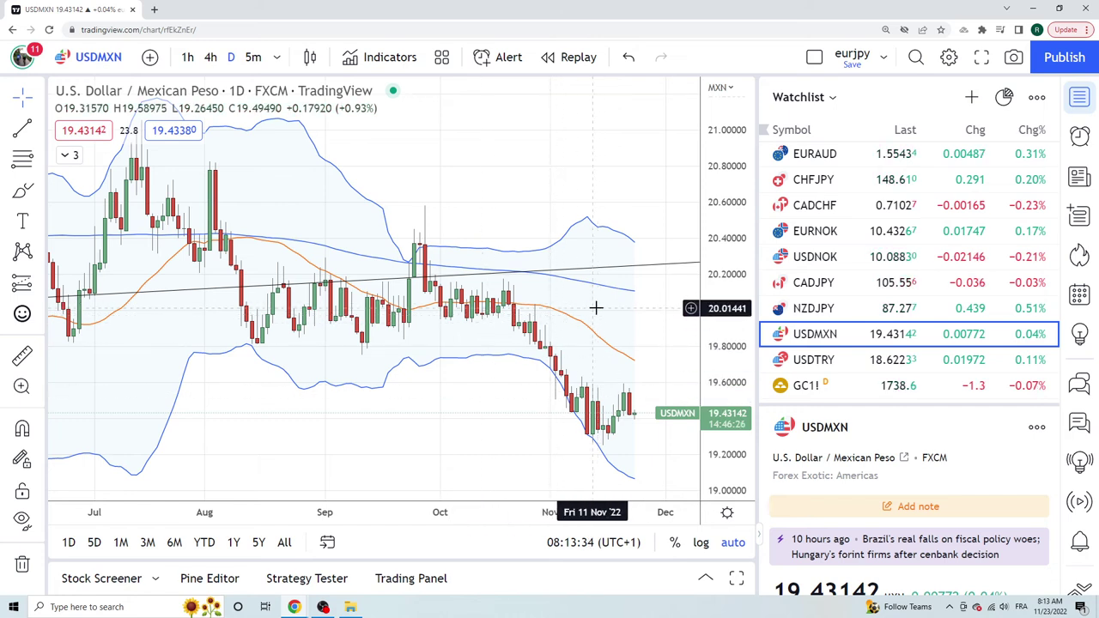
scroll(859, 284, "down", 1)
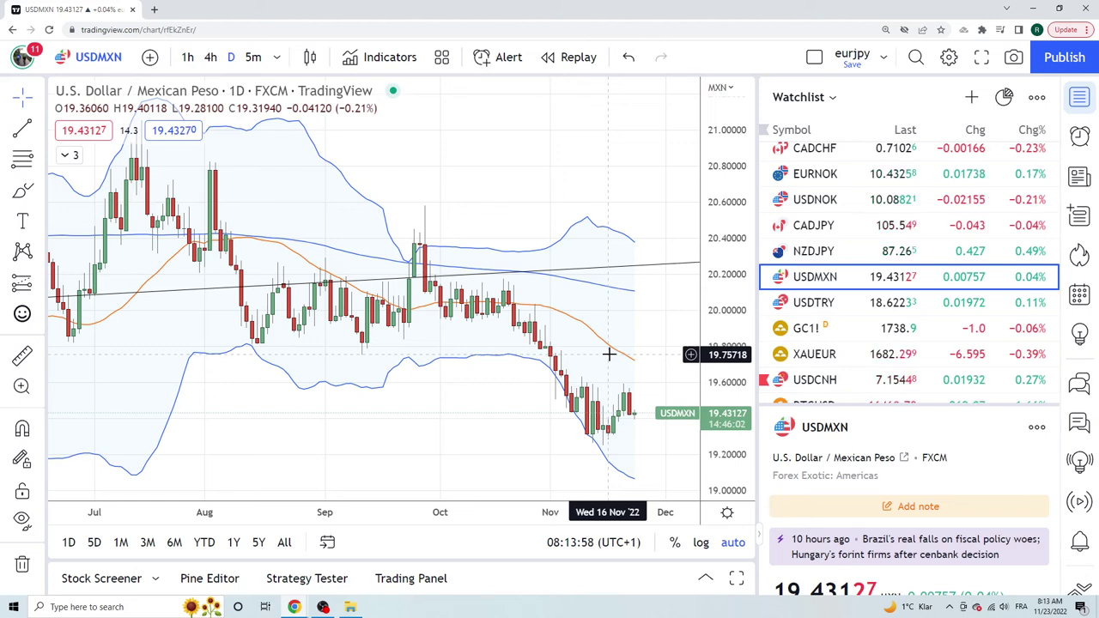
scroll(848, 320, "down", 1)
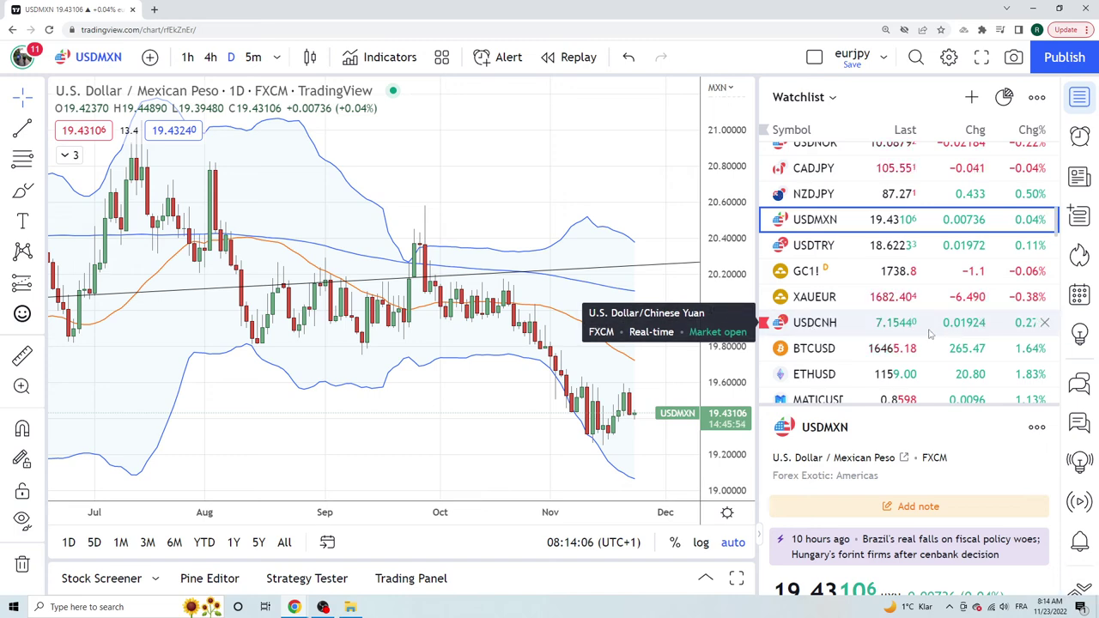
Step: Open the USDCNH daily chart from the watchlist, near 7.1526 rebounding off the lower band
left_click(844, 324)
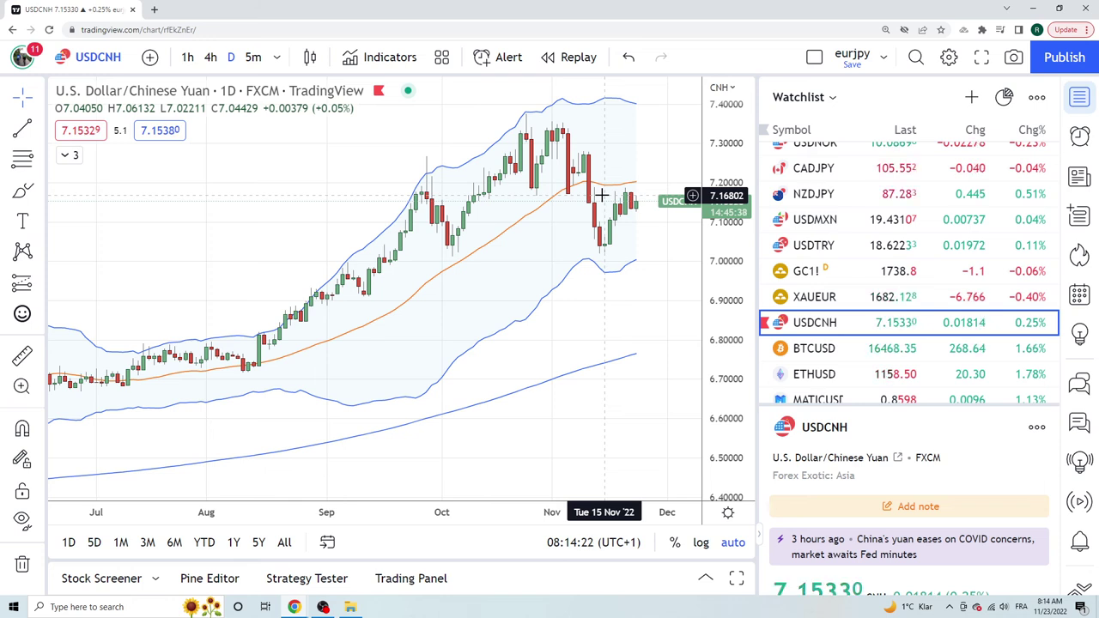
scroll(912, 315, "down", 2)
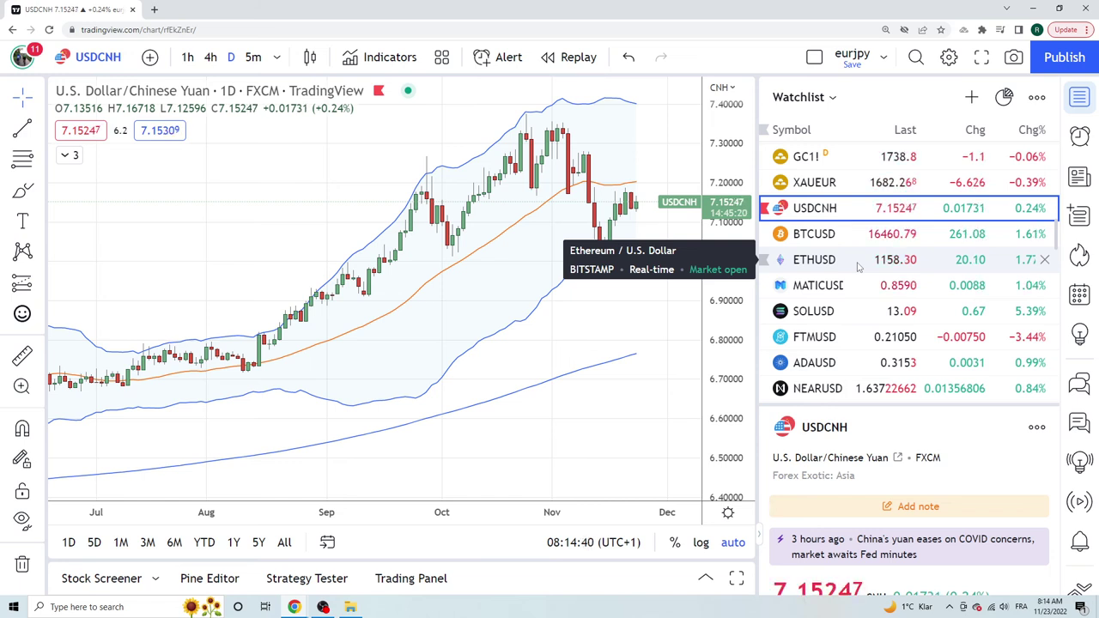
scroll(857, 266, "down", 3)
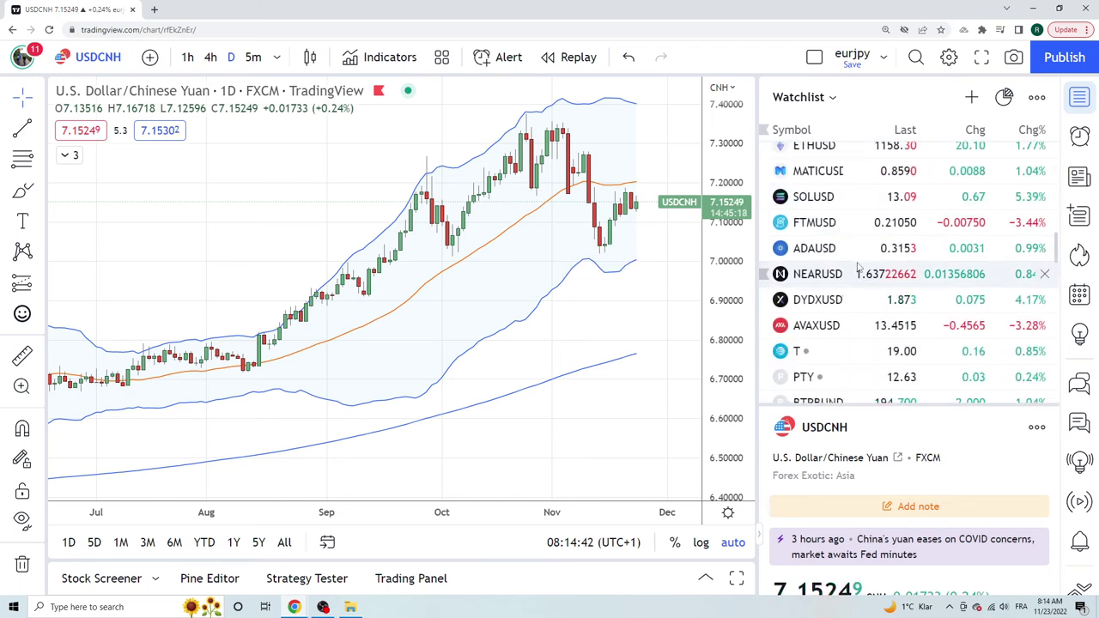
scroll(858, 265, "up", 2)
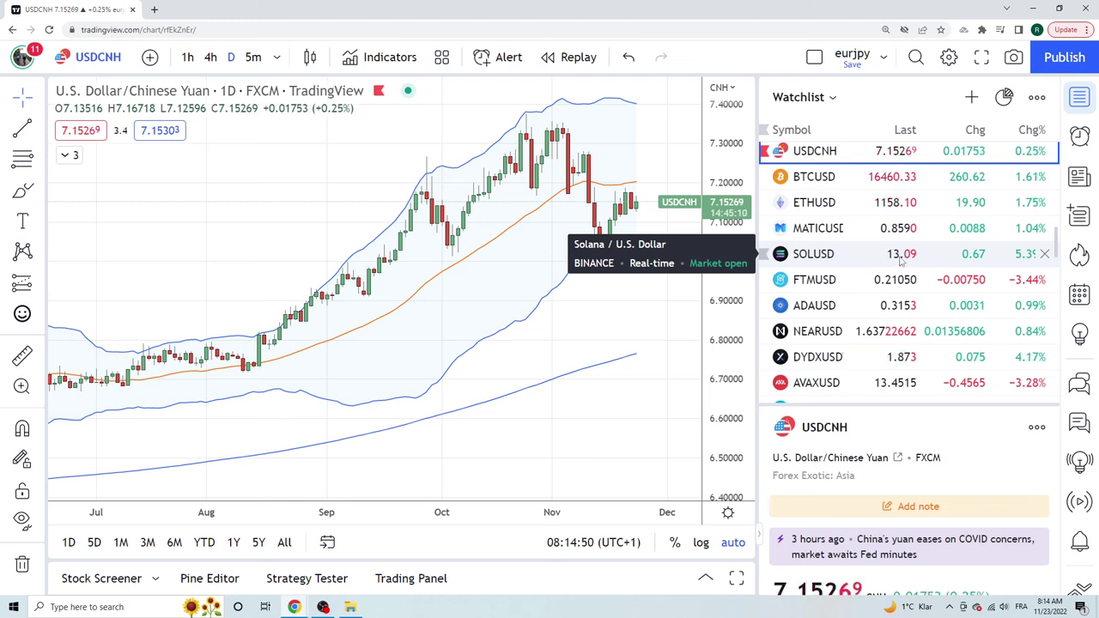
scroll(901, 260, "up", 5)
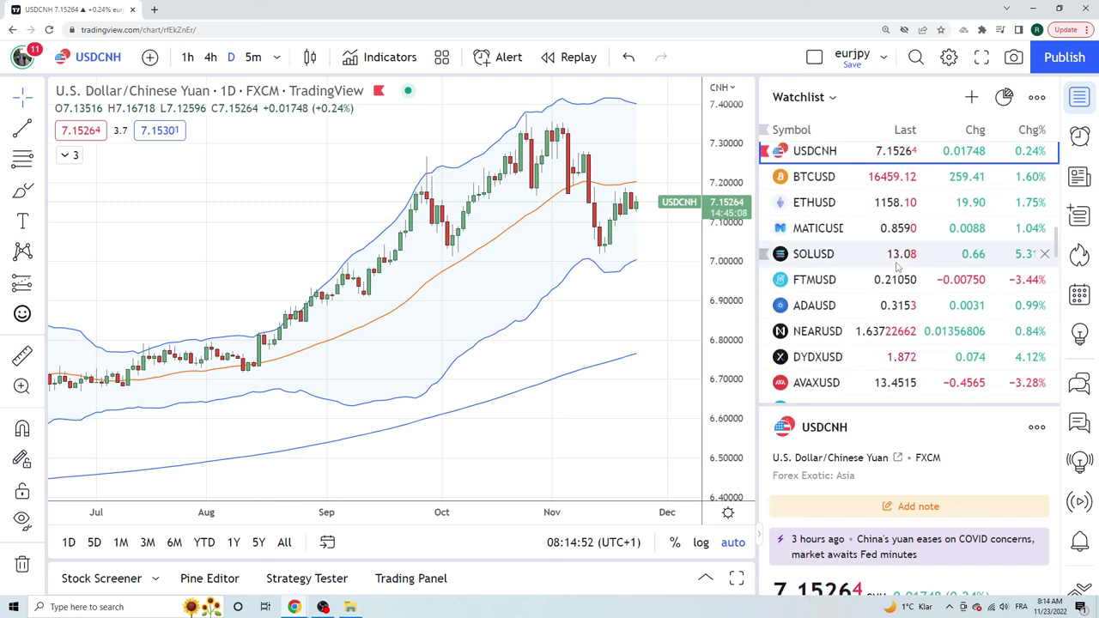
scroll(894, 296, "up", 10)
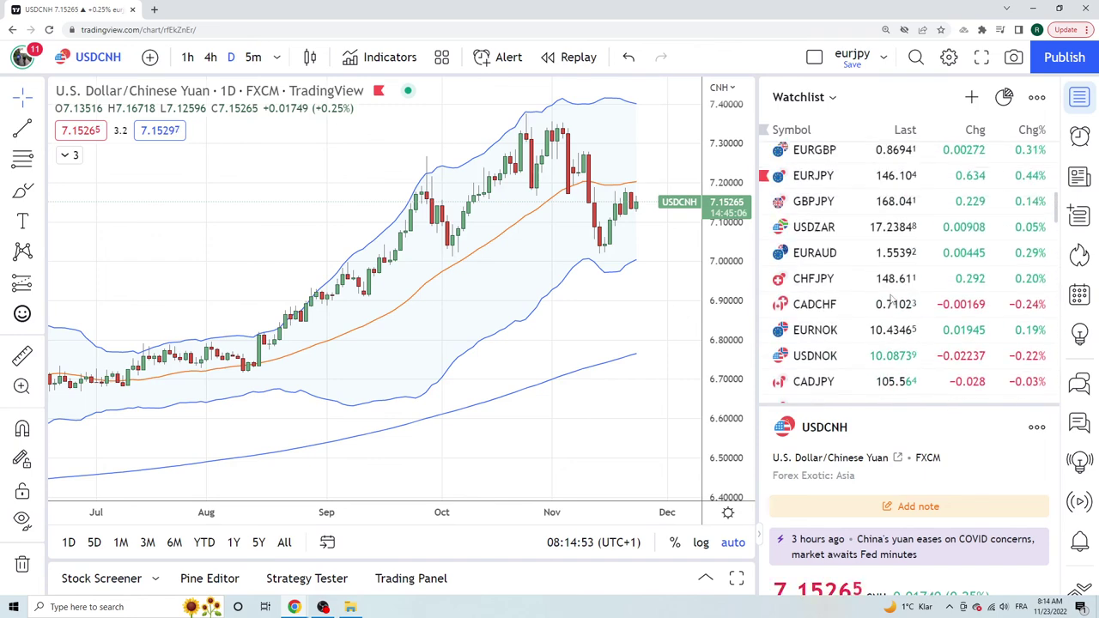